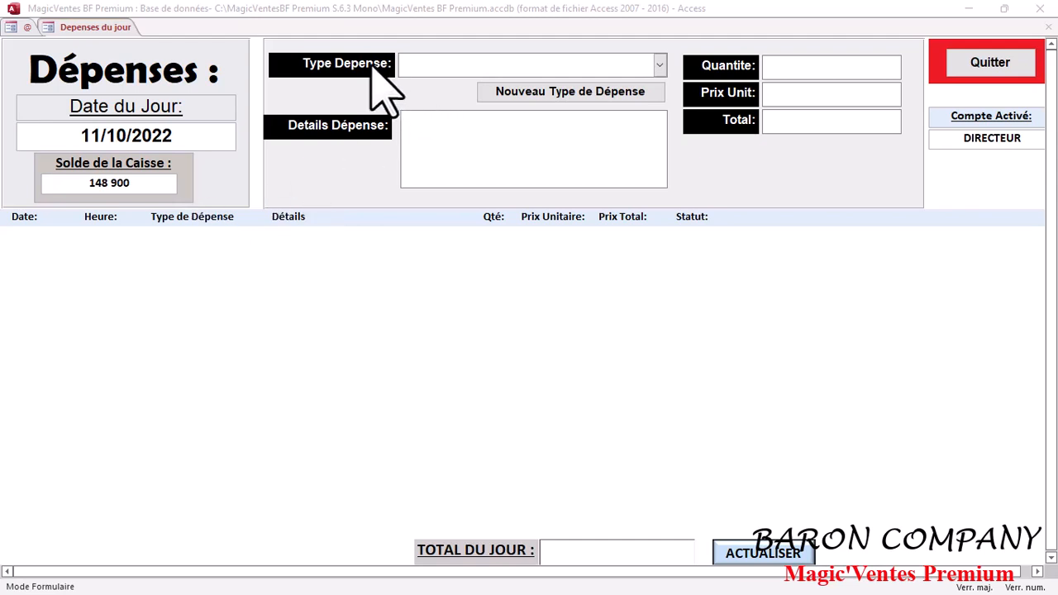
{"action": "left_click", "coordinate": [660, 64]}
{"action": "left_click", "coordinate": [663, 65]}
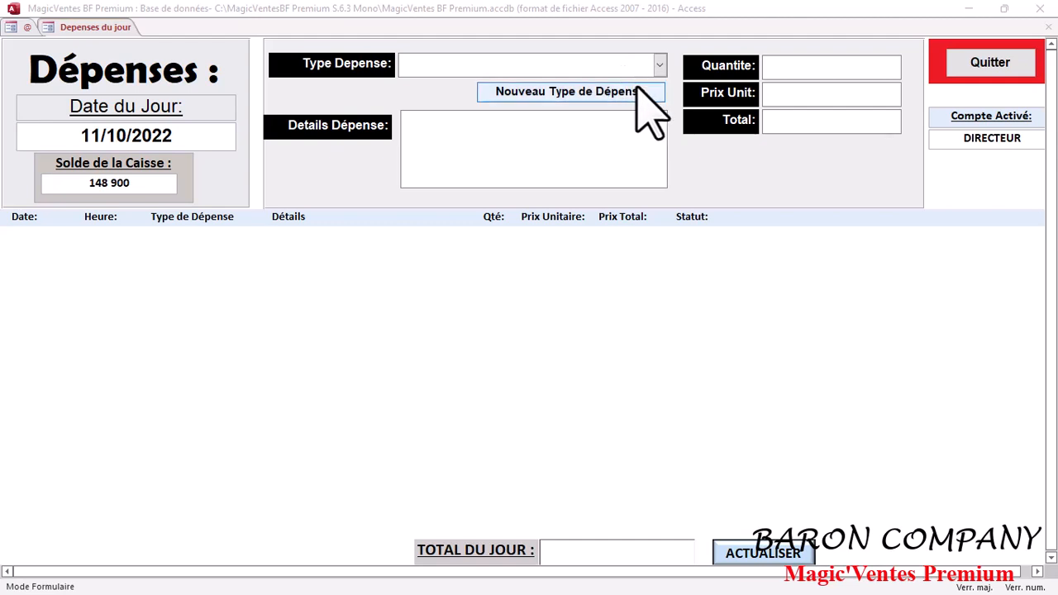
{"action": "left_click", "coordinate": [661, 64]}
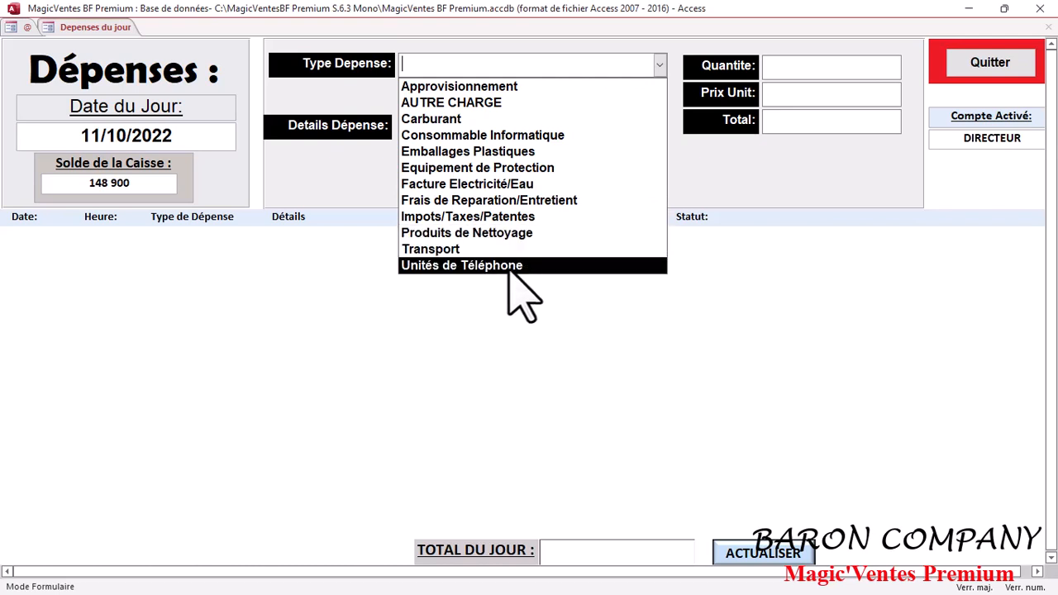
{"action": "left_click", "coordinate": [722, 267]}
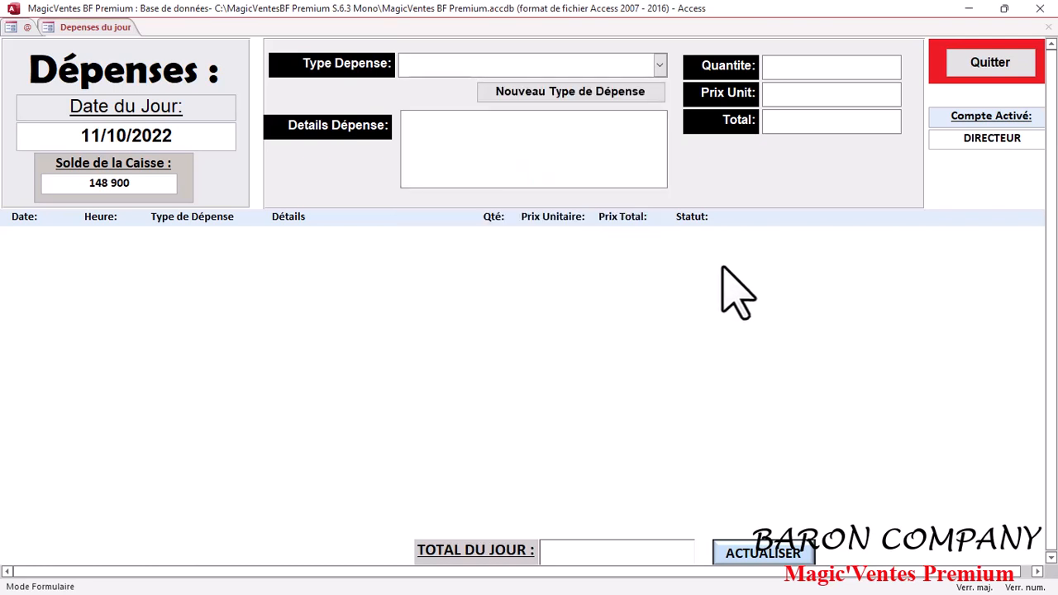
- Choose Carburant as the expense type and accept disbursing its amount from the cash register
{"action": "left_click", "coordinate": [660, 65]}
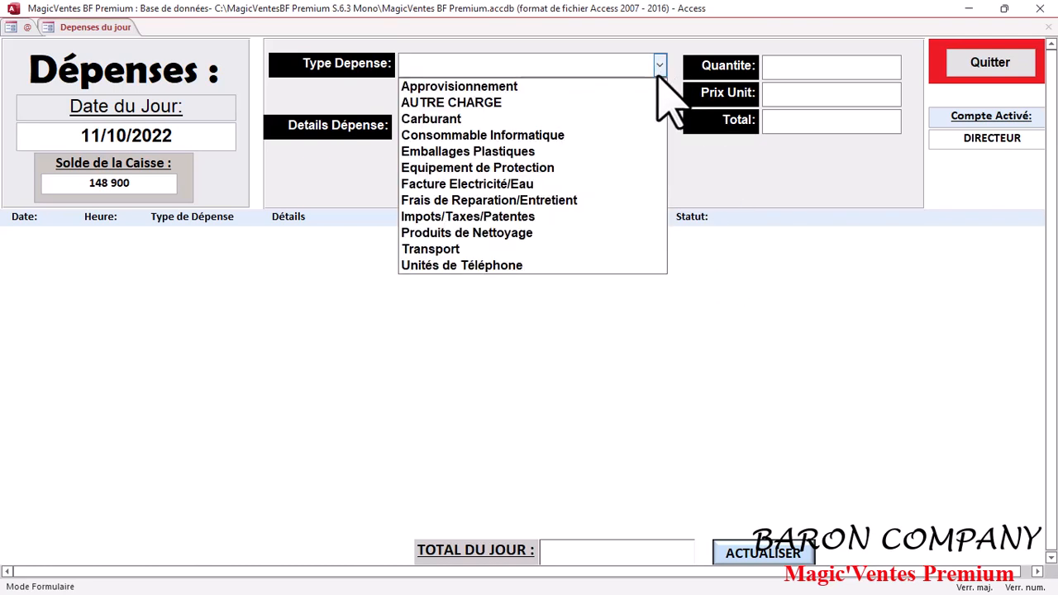
{"action": "left_click", "coordinate": [642, 124]}
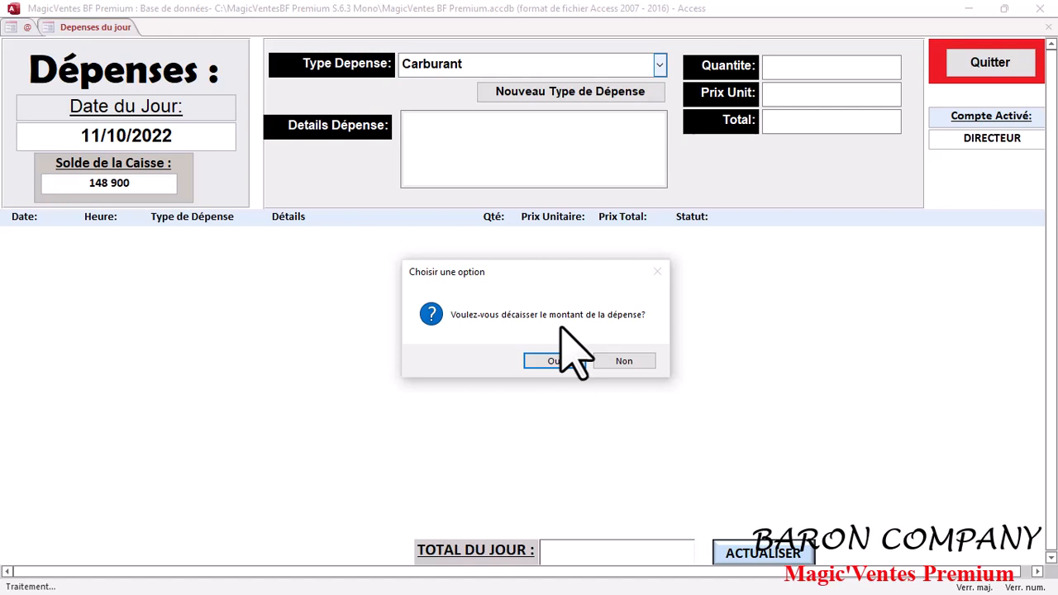
{"action": "left_click", "coordinate": [562, 362]}
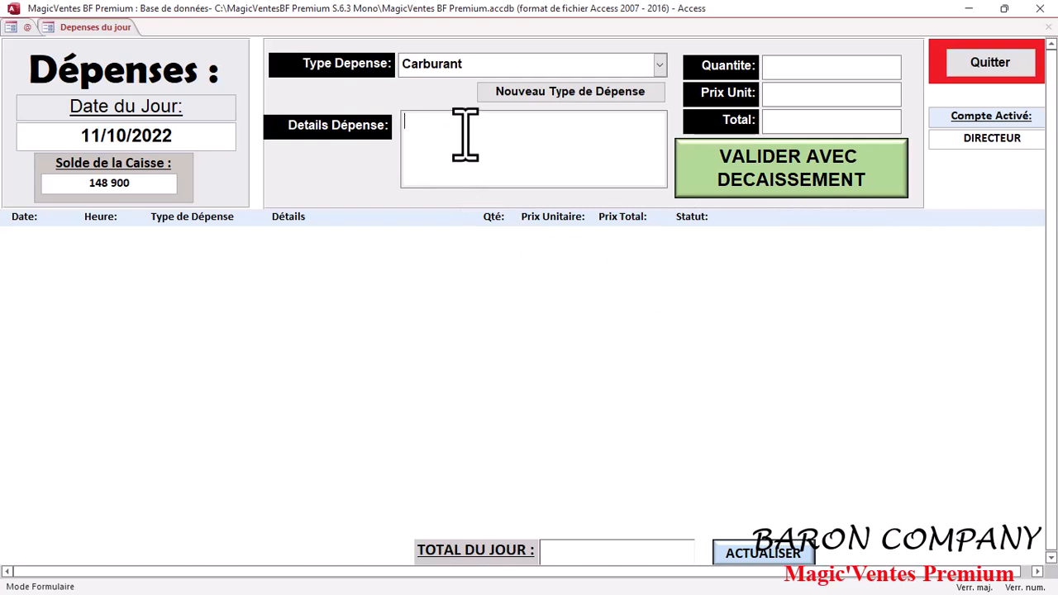
- Enter "Pour livraison de la facture 29" as the details of the Carburant expense
{"action": "type", "text": "P"}
{"action": "key", "text": "Caps_Lock"}
{"action": "type", "text": "our livraison de la "}
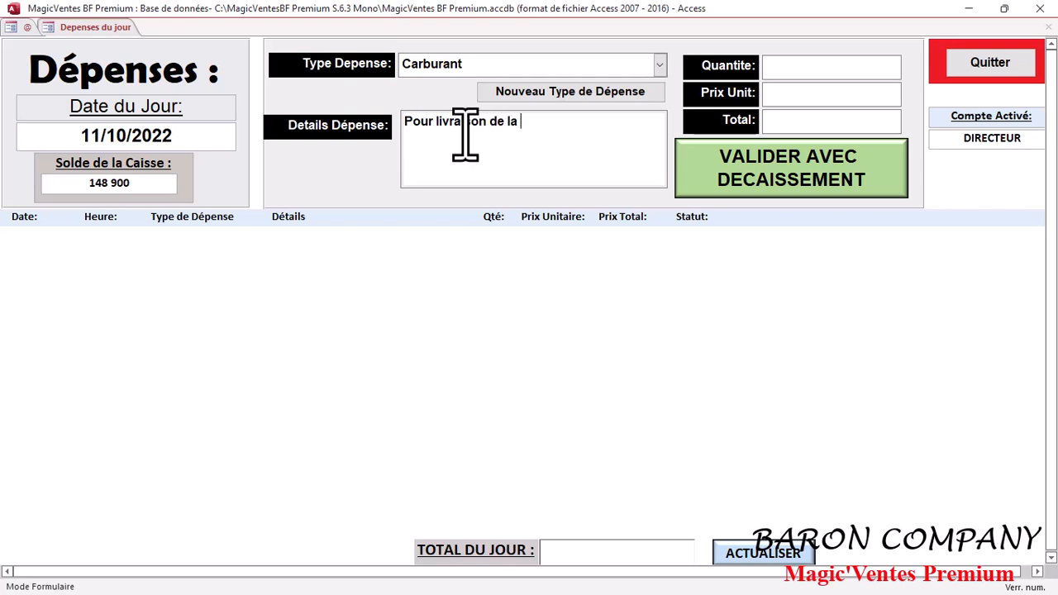
{"action": "type", "text": "facture 29"}
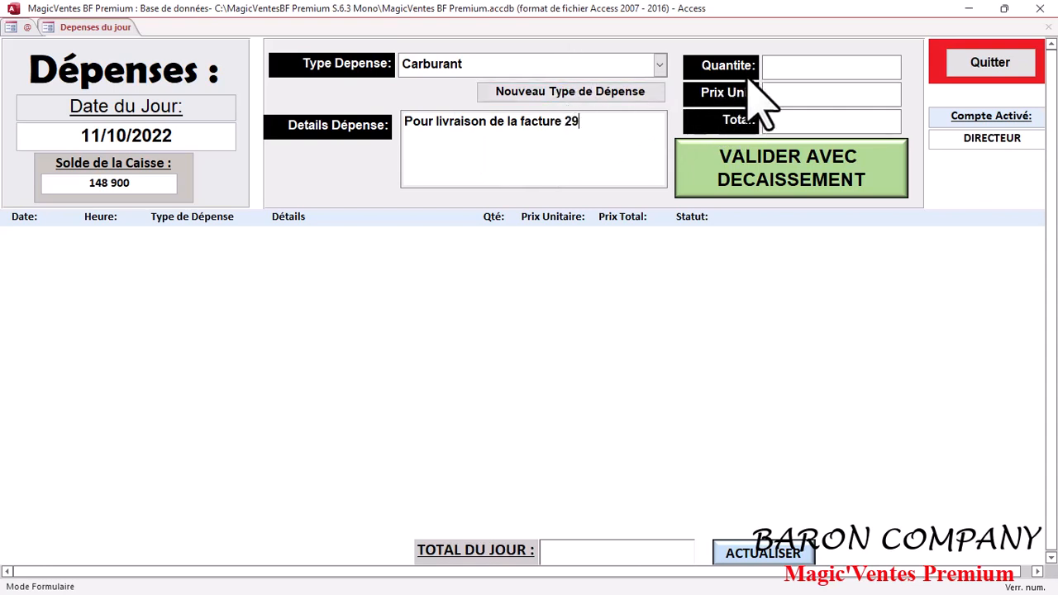
- Set the Carburant expense's quantity to 1 and its unit price to 1000
{"action": "left_click", "coordinate": [799, 70]}
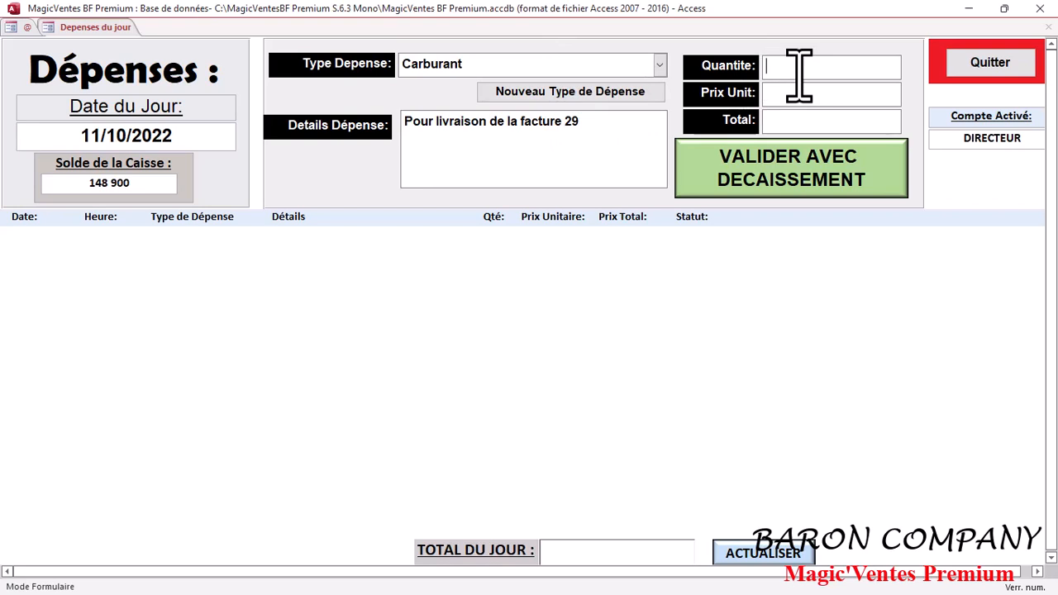
{"action": "type", "text": "1"}
{"action": "left_click", "coordinate": [803, 96]}
{"action": "type", "text": "2"}
{"action": "key", "text": "BackSpace"}
{"action": "type", "text": "1000"}
- Change the Carburant expense's quantity to 2 and re-enter its unit price as 1000
{"action": "left_click", "coordinate": [807, 76]}
{"action": "key", "text": "BackSpace"}
{"action": "type", "text": "2"}
{"action": "left_click", "coordinate": [786, 98]}
{"action": "key", "text": "BackSpace"}
{"action": "type", "text": "700"}
{"action": "left_click_drag", "start_coordinate": [798, 93], "coordinate": [754, 94]}
{"action": "type", "text": "10"}
- Set the Carburant expense's quantity back to 1 and validate the expense with disbursement, acknowledging the confirmation
{"action": "left_click", "coordinate": [787, 75]}
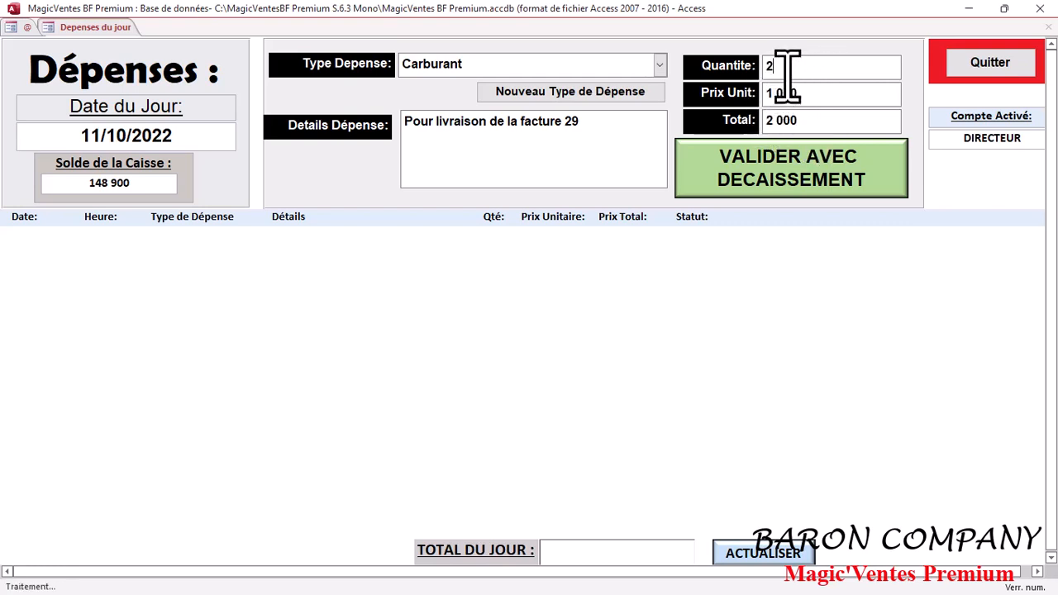
{"action": "key", "text": "BackSpace"}
{"action": "type", "text": "1"}
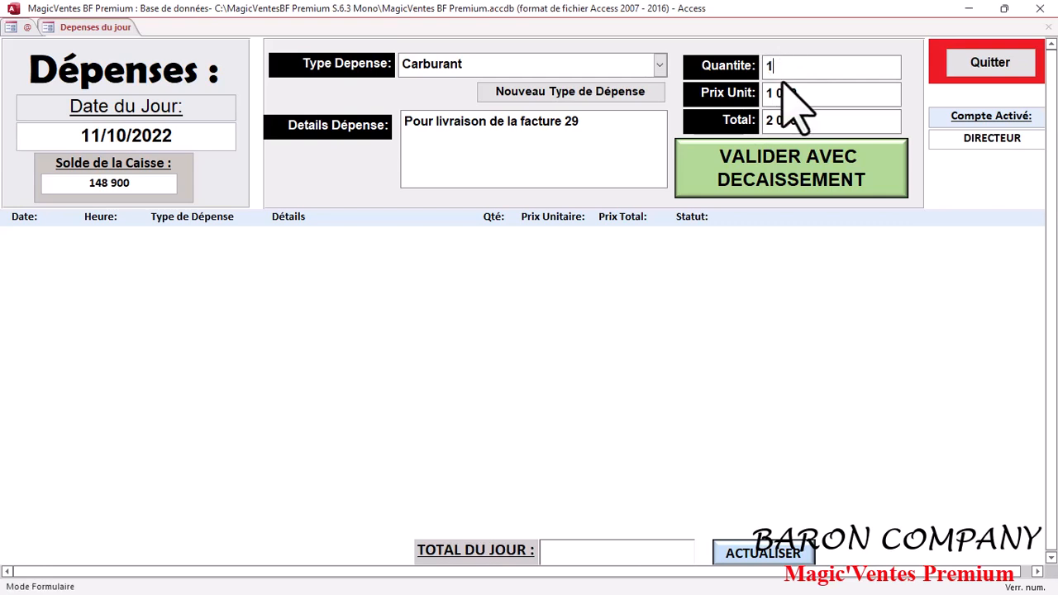
{"action": "left_click", "coordinate": [809, 179]}
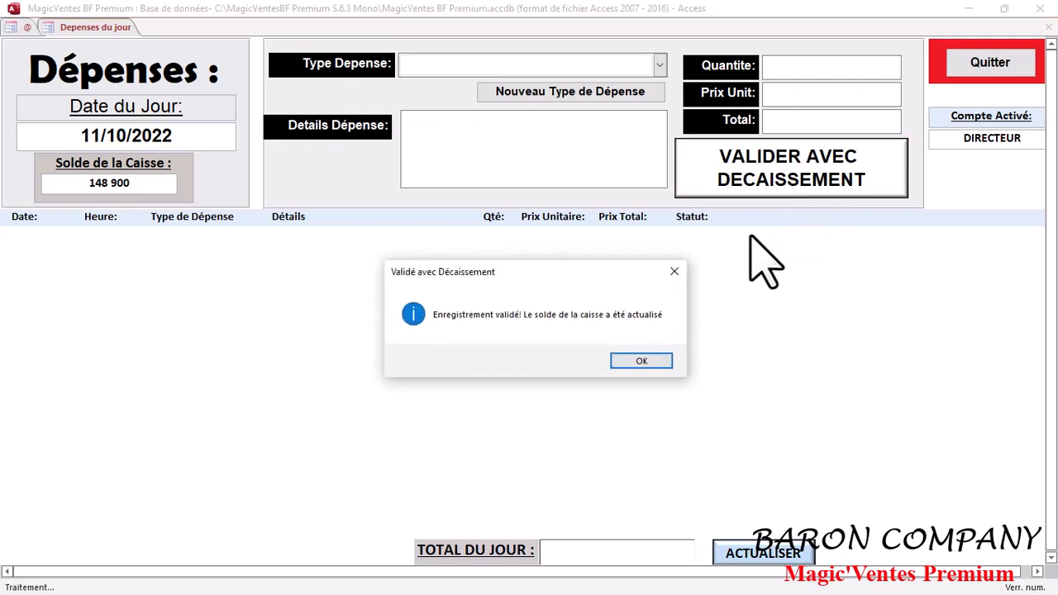
{"action": "left_click", "coordinate": [657, 357]}
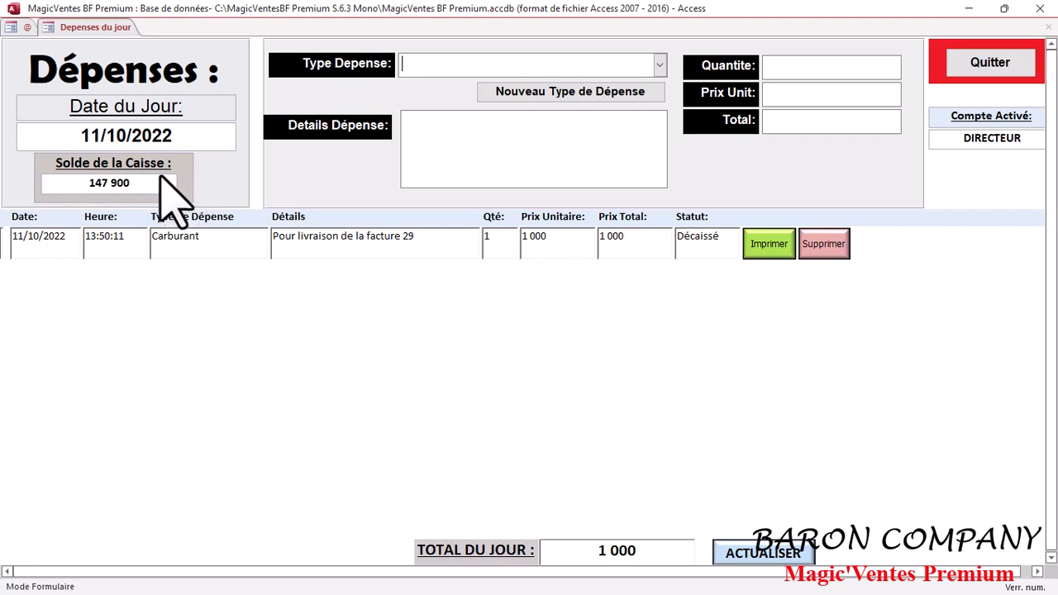
- Choose Emballages Plastiques as the type of a new expense and accept disbursing its amount
{"action": "left_click", "coordinate": [659, 65]}
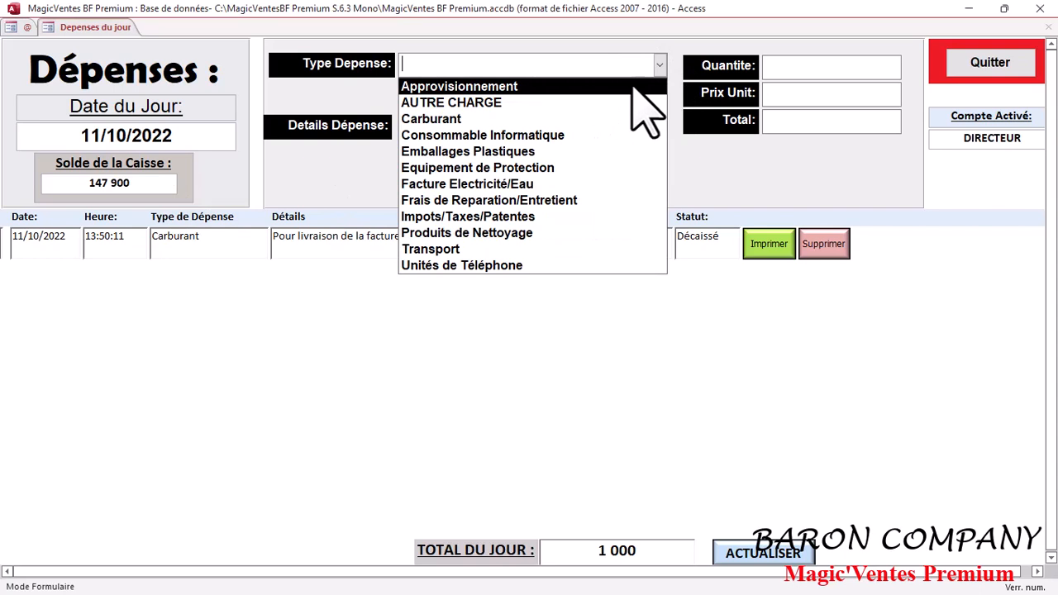
{"action": "left_click", "coordinate": [571, 152]}
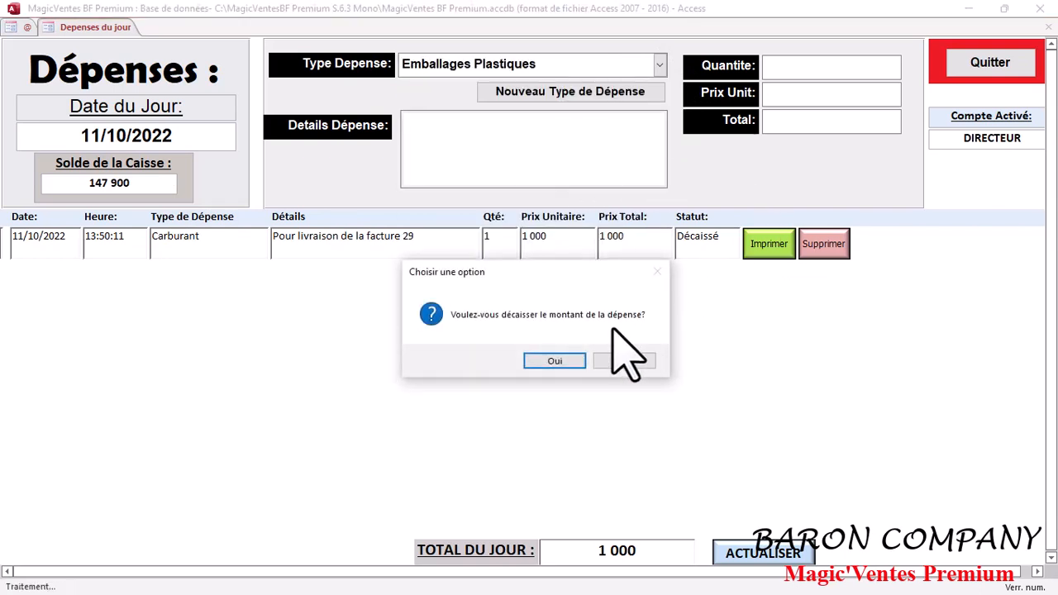
{"action": "left_click", "coordinate": [539, 361]}
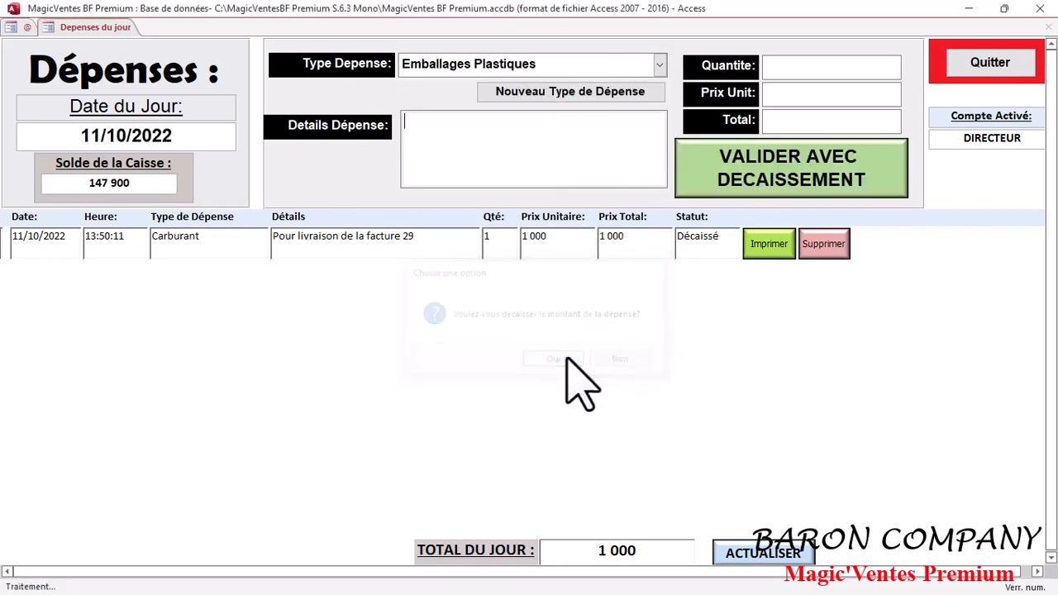
- Set the Emballages Plastiques expense's quantity to 2 and its unit price to 500
{"action": "left_click", "coordinate": [557, 154]}
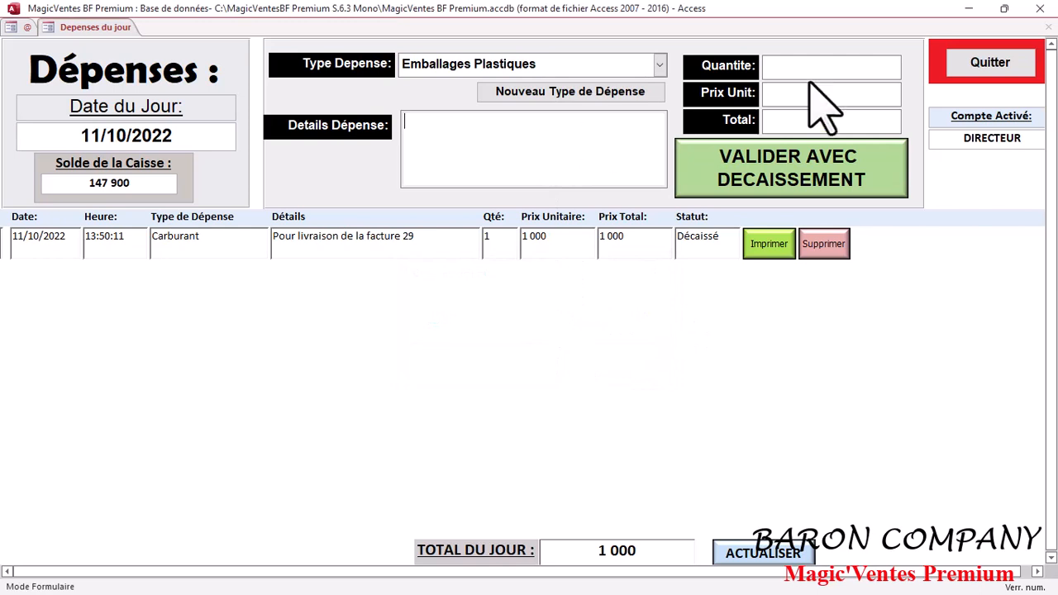
{"action": "left_click", "coordinate": [853, 66]}
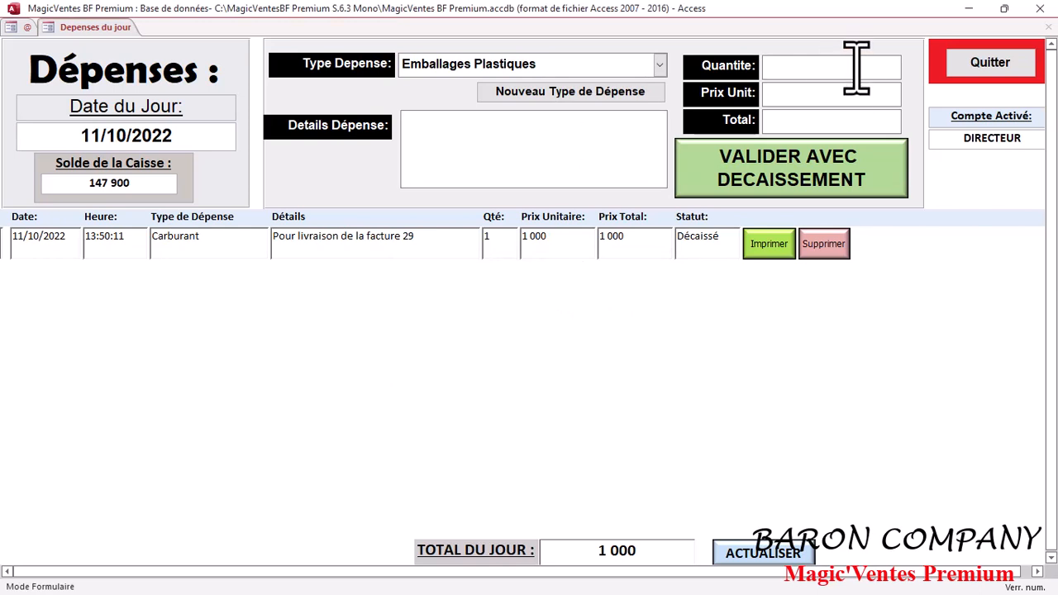
{"action": "type", "text": "2"}
{"action": "left_click", "coordinate": [857, 103]}
{"action": "type", "text": "500"}
- Enter "Pour emballage de colis" as the expense details and validate the Emballages Plastiques expense with disbursement
{"action": "left_click", "coordinate": [546, 140]}
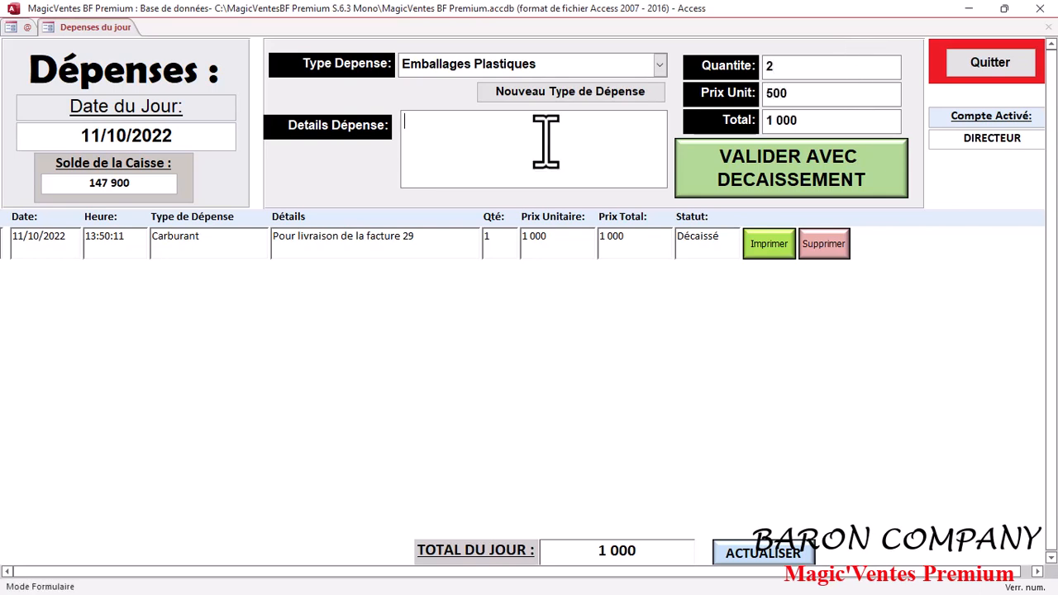
{"action": "key", "text": "Caps_Lock"}
{"action": "type", "text": "P"}
{"action": "key", "text": "Caps_Lock"}
{"action": "type", "text": "our e"}
{"action": "type", "text": "mm"}
{"action": "key", "text": "BackSpace"}
{"action": "type", "text": "ballage"}
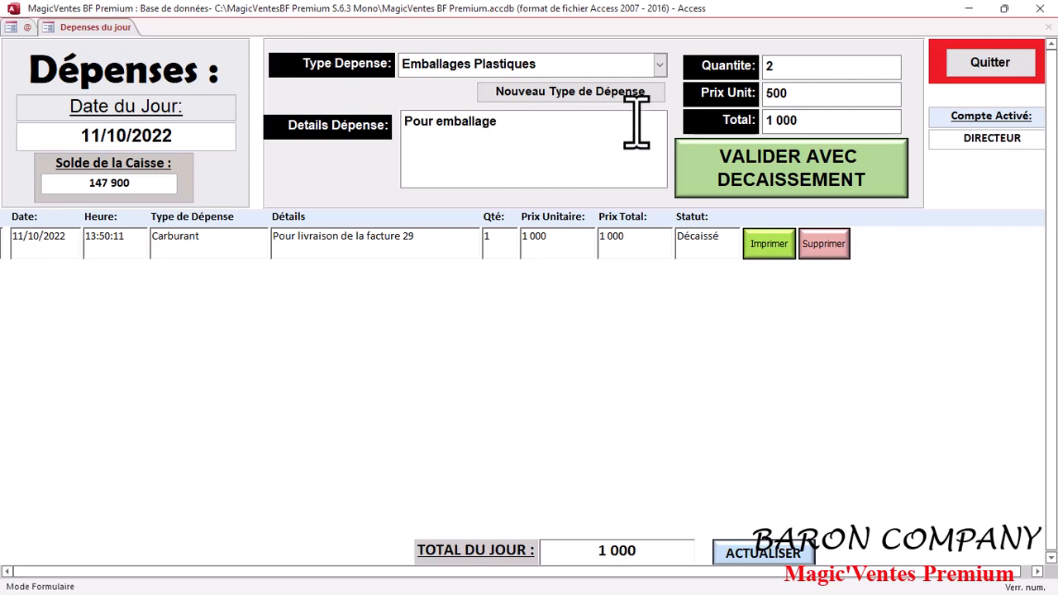
{"action": "type", "text": " de colis"}
{"action": "left_click", "coordinate": [839, 168]}
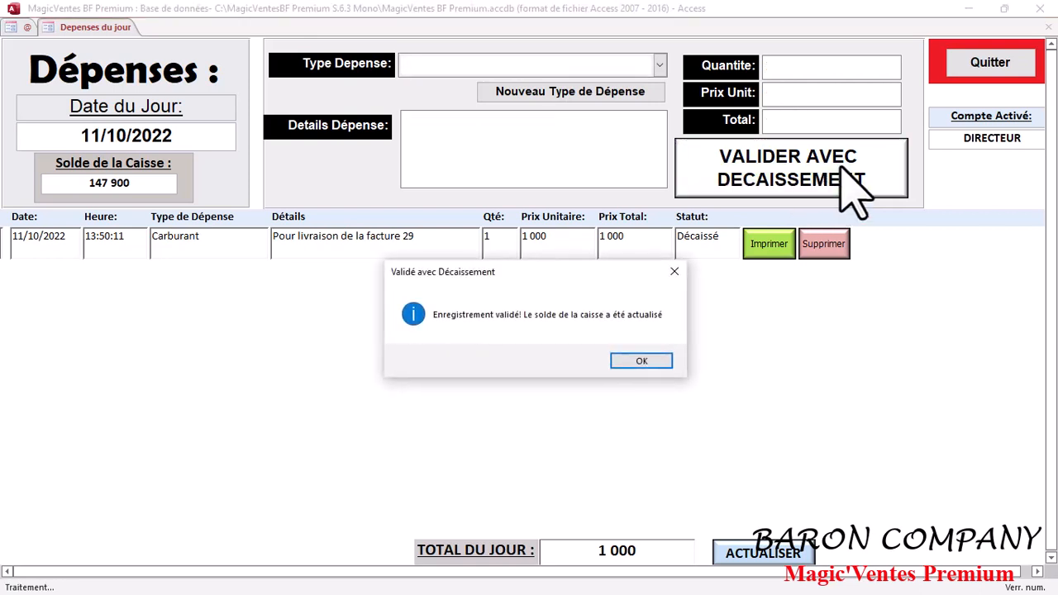
{"action": "left_click", "coordinate": [642, 361]}
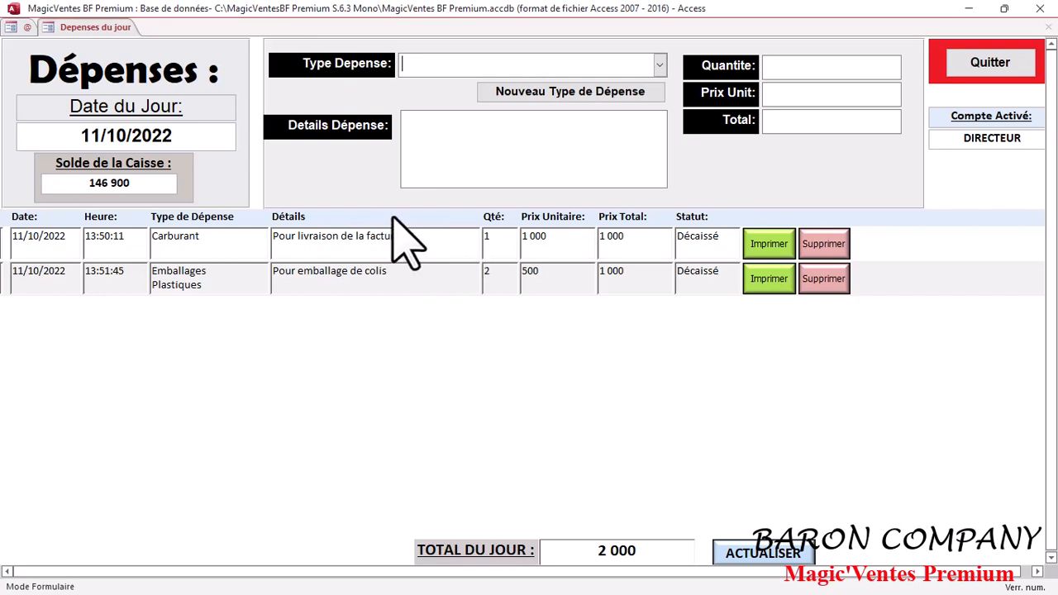
- Choose Approvisionnement as the type of a new expense and decline disbursing its amount
{"action": "left_click", "coordinate": [660, 65]}
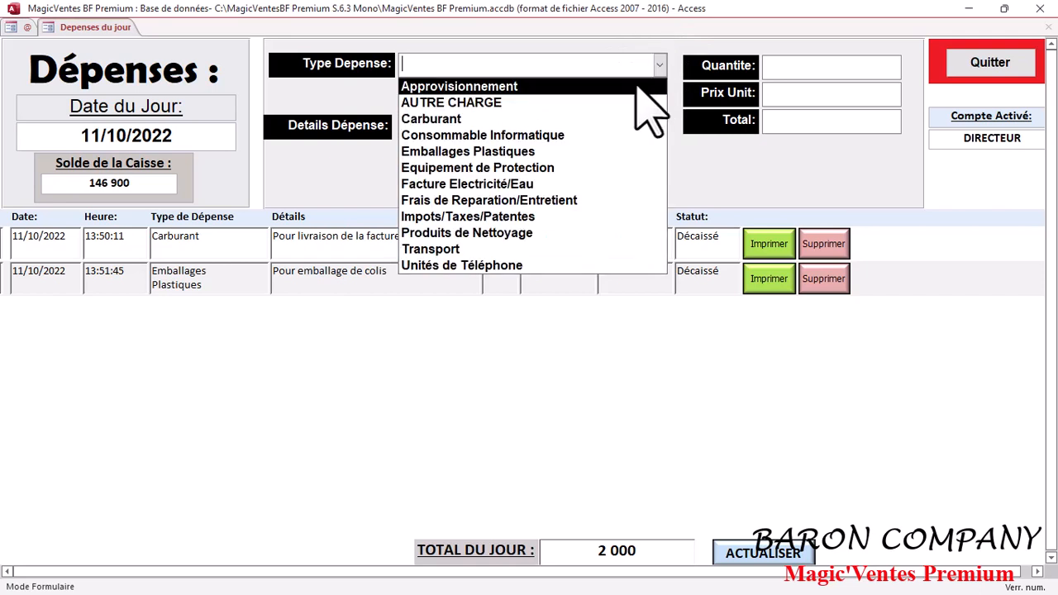
{"action": "left_click", "coordinate": [637, 86]}
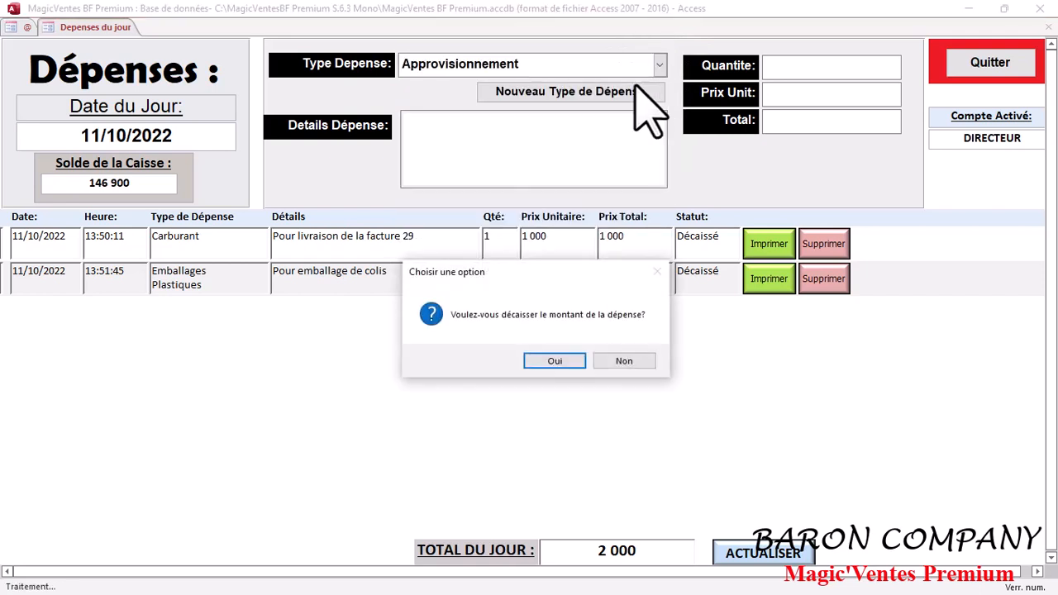
{"action": "left_click", "coordinate": [626, 362]}
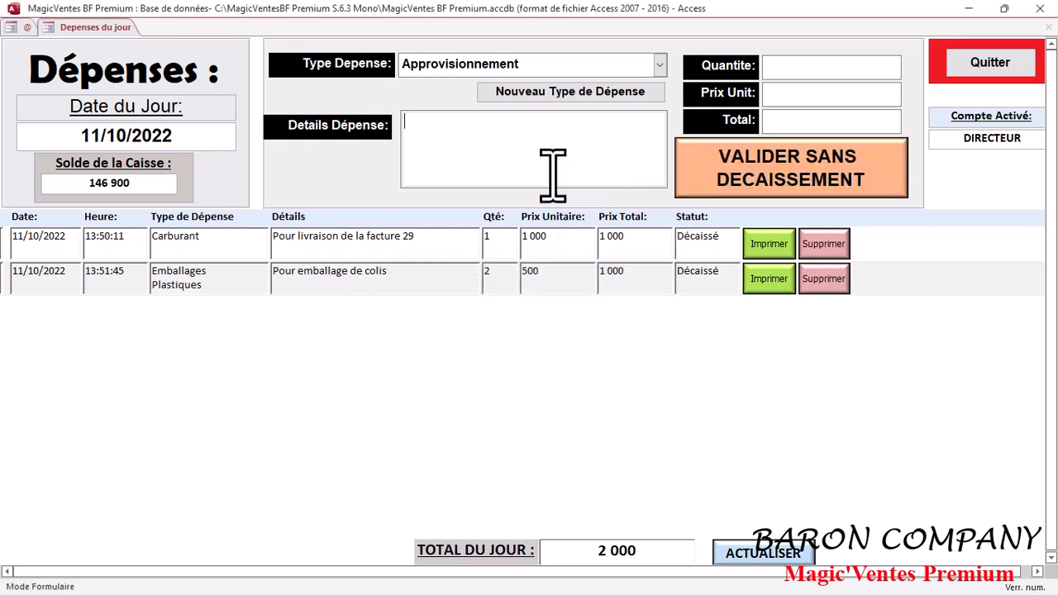
- Enter "Pour le BON d'Achat 02" as the details of the Approvisionnement expense
{"action": "type", "text": "Pour s"}
{"action": "key", "text": "BackSpace"}
{"action": "type", "text": "le"}
{"action": "key", "text": "Caps_Lock"}
{"action": "type", "text": "BON"}
{"action": "key", "text": "Caps_Lock"}
{"action": "type", "text": "d'Achat"}
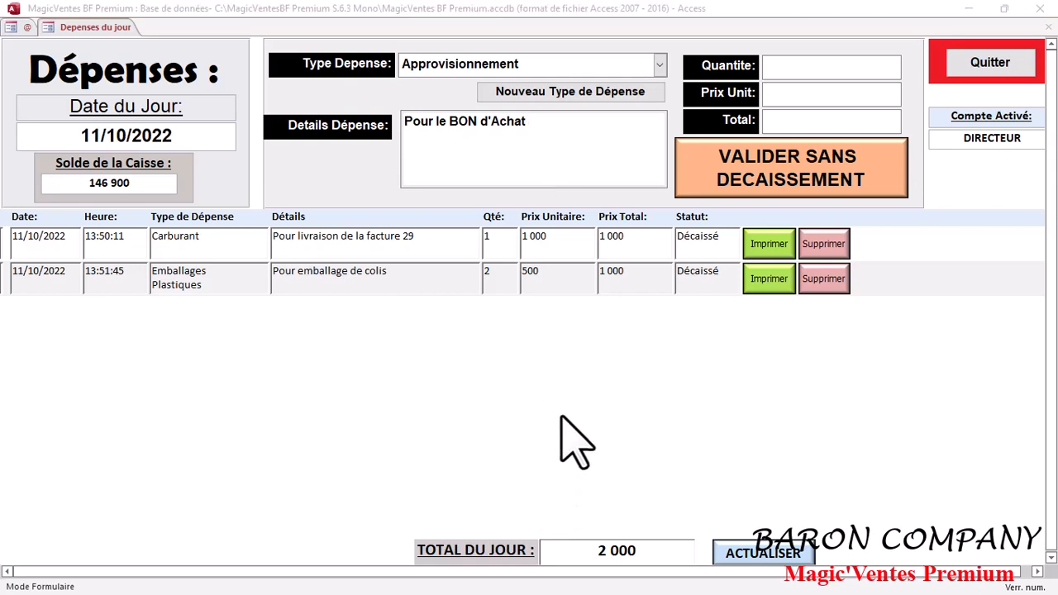
{"action": "left_click", "coordinate": [579, 124]}
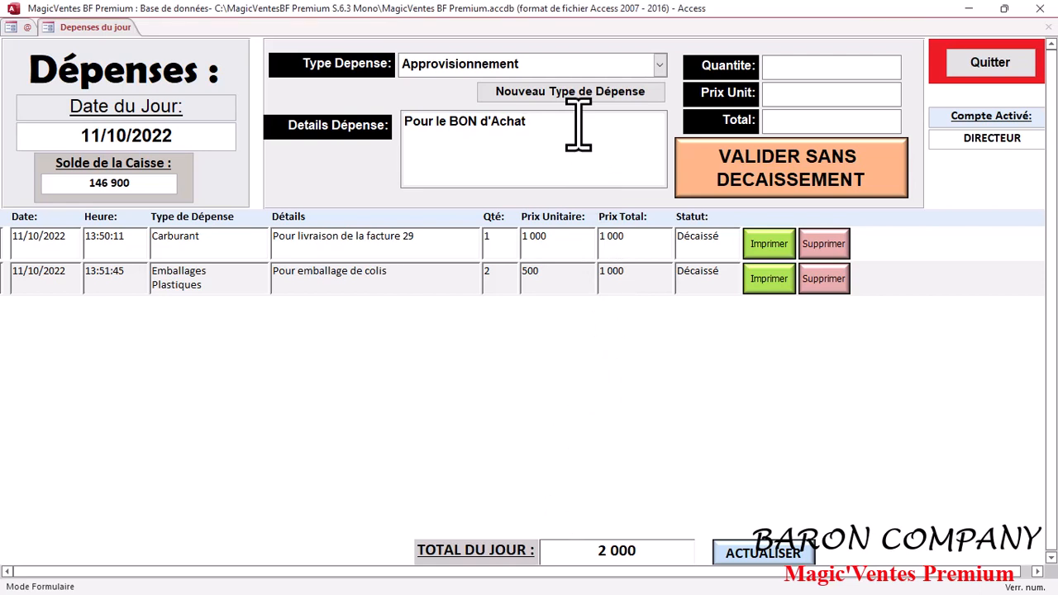
{"action": "type", "text": "02"}
- Set the Approvisionnement expense's quantity to 1 and unit price to 250000, and validate it without disbursement
{"action": "left_click", "coordinate": [842, 68]}
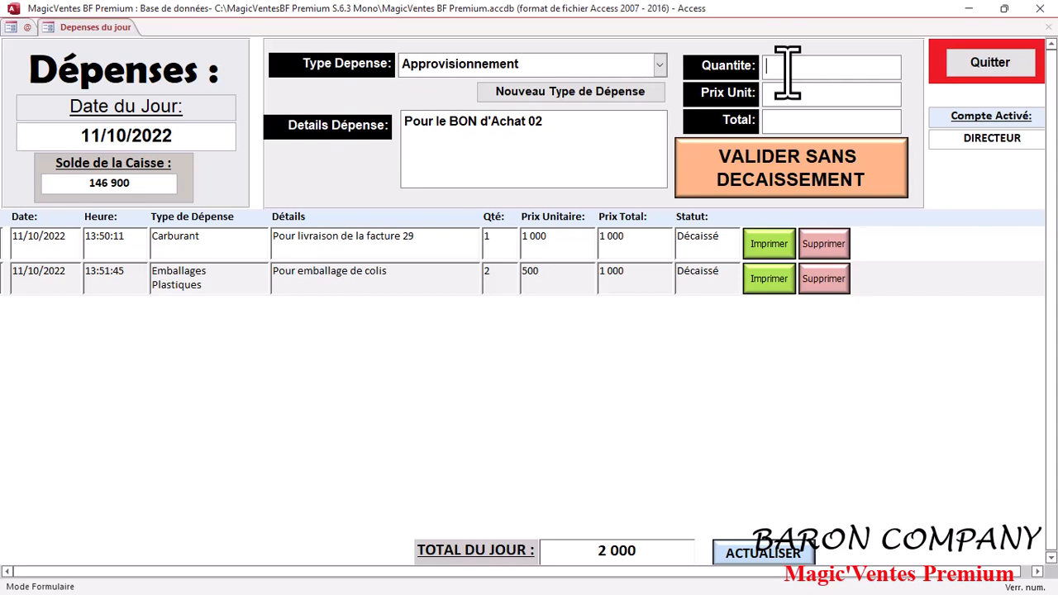
{"action": "type", "text": "1"}
{"action": "left_click", "coordinate": [794, 97]}
{"action": "type", "text": "250000"}
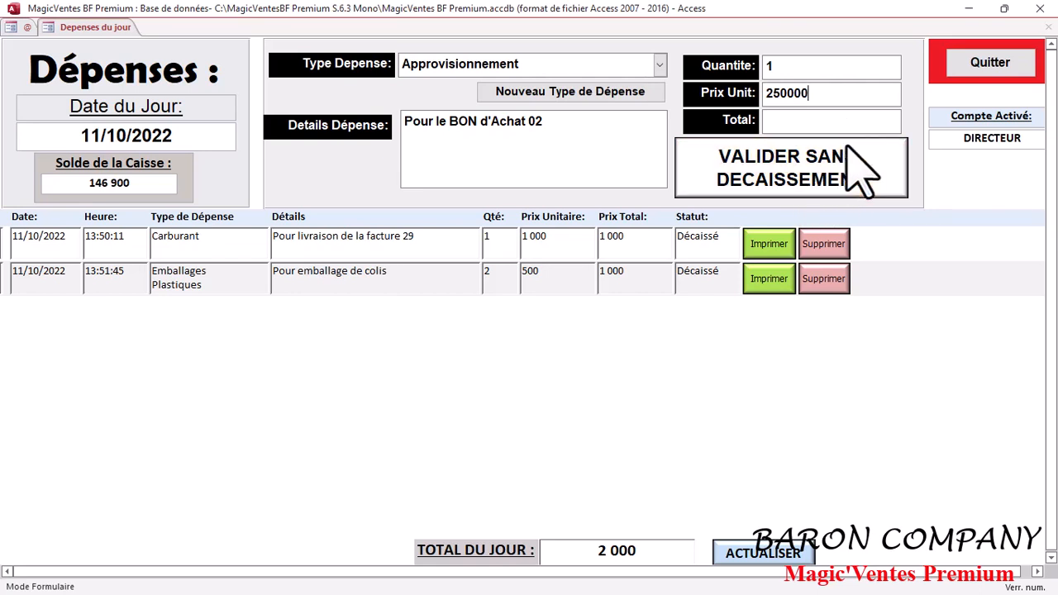
{"action": "left_click", "coordinate": [837, 181]}
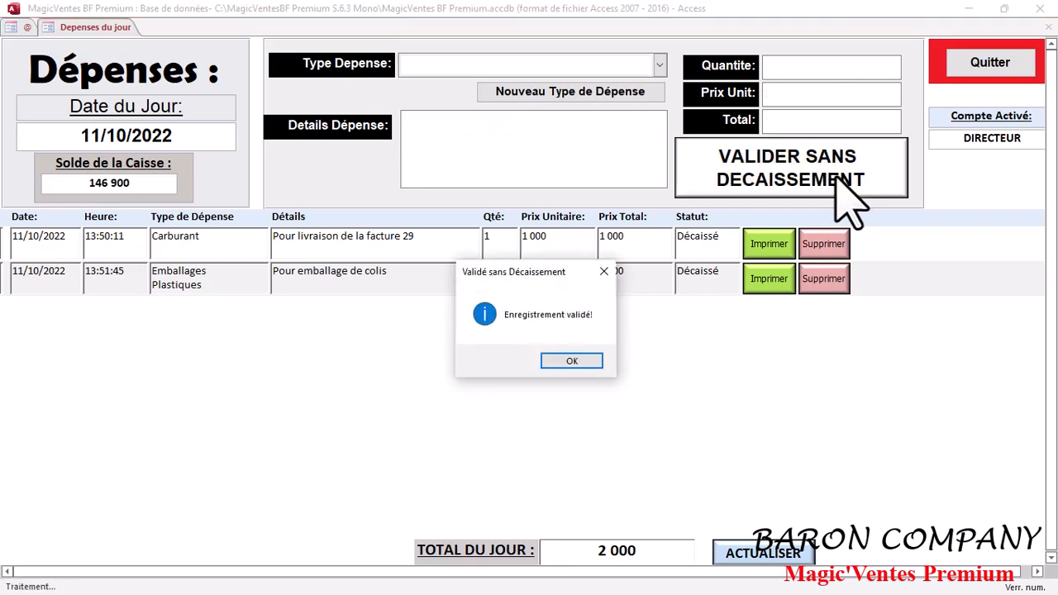
{"action": "left_click", "coordinate": [572, 361]}
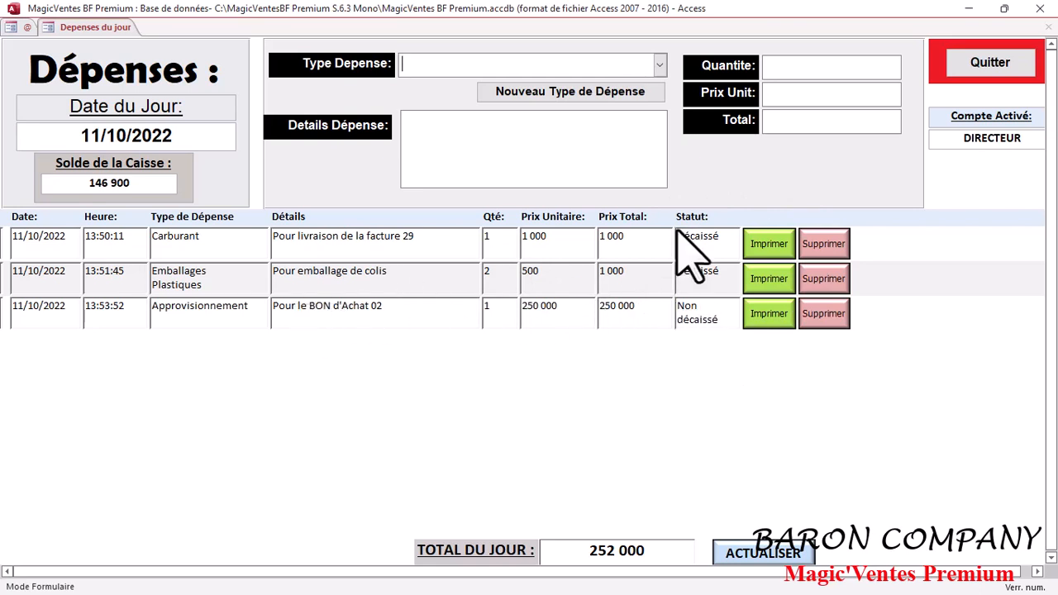
- Start another Approvisionnement expense, this time accepting disbursement, and enter "sfdgf" as its details
{"action": "left_click", "coordinate": [660, 64]}
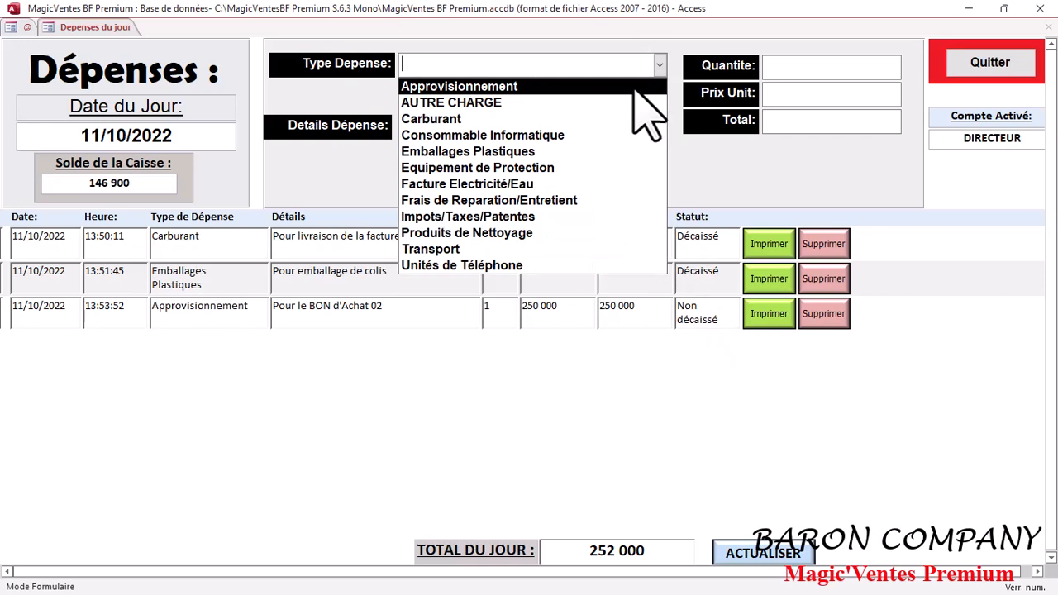
{"action": "left_click", "coordinate": [637, 87]}
{"action": "left_click", "coordinate": [553, 359]}
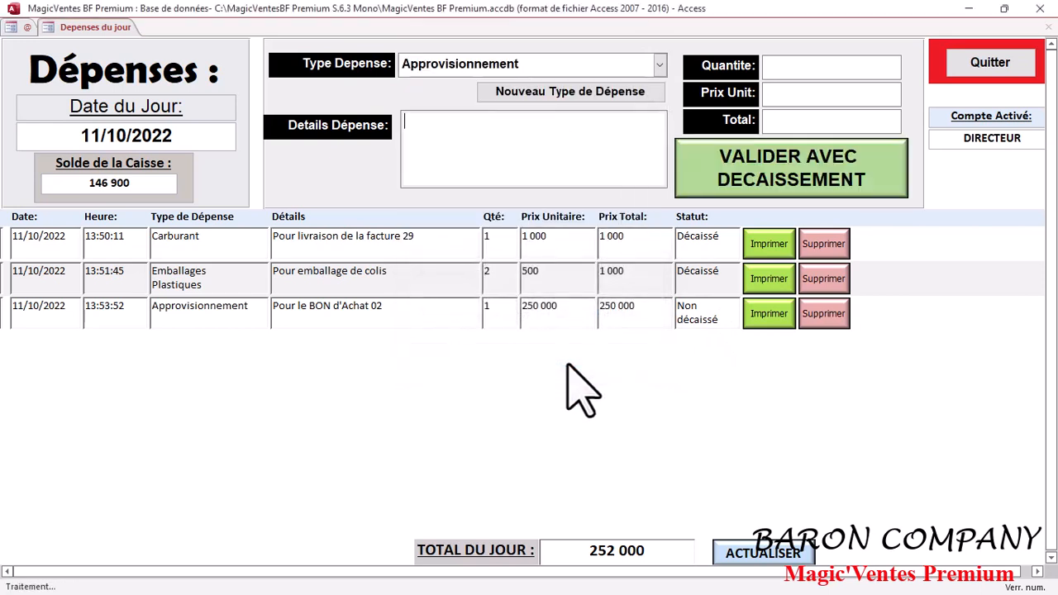
{"action": "type", "text": "sfdgf"}
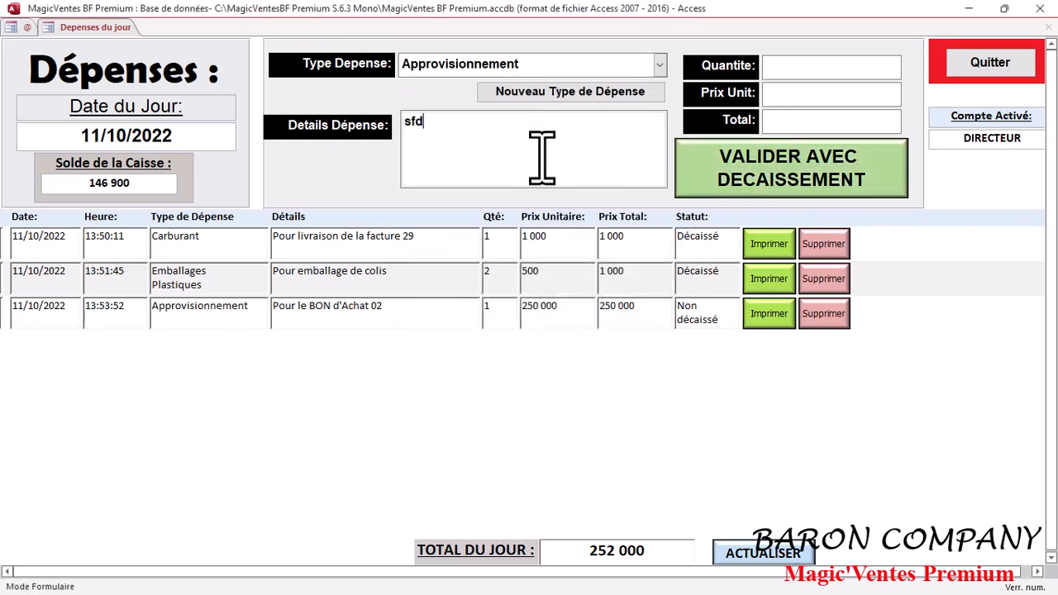
- Set the second Approvisionnement expense's quantity to 1 and unit price to 200000, and try to validate it with disbursement
{"action": "left_click", "coordinate": [781, 68]}
{"action": "type", "text": "1"}
{"action": "left_click", "coordinate": [794, 97]}
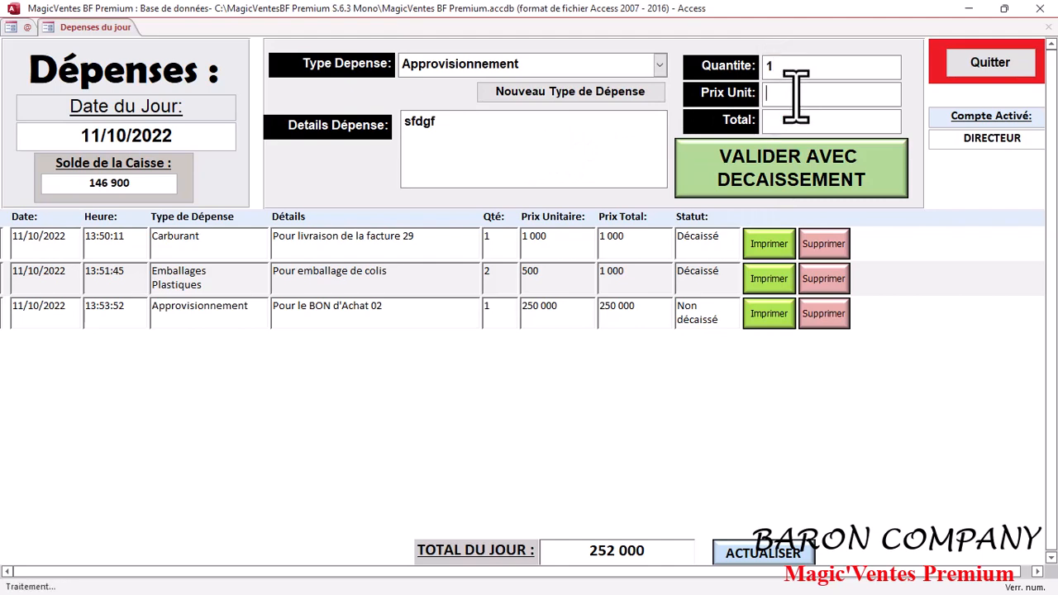
{"action": "type", "text": "200000"}
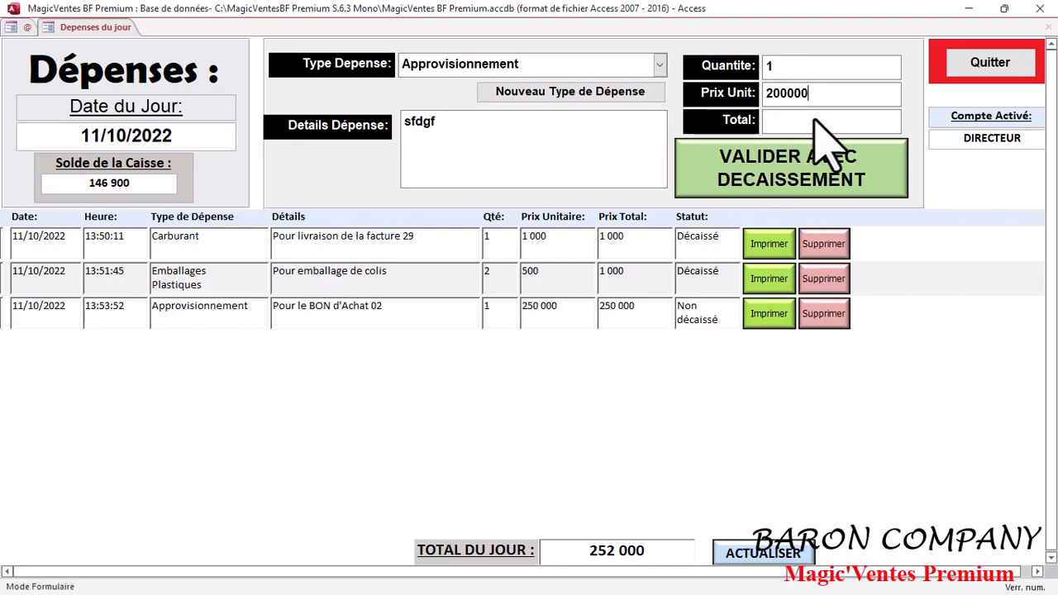
{"action": "left_click", "coordinate": [815, 199]}
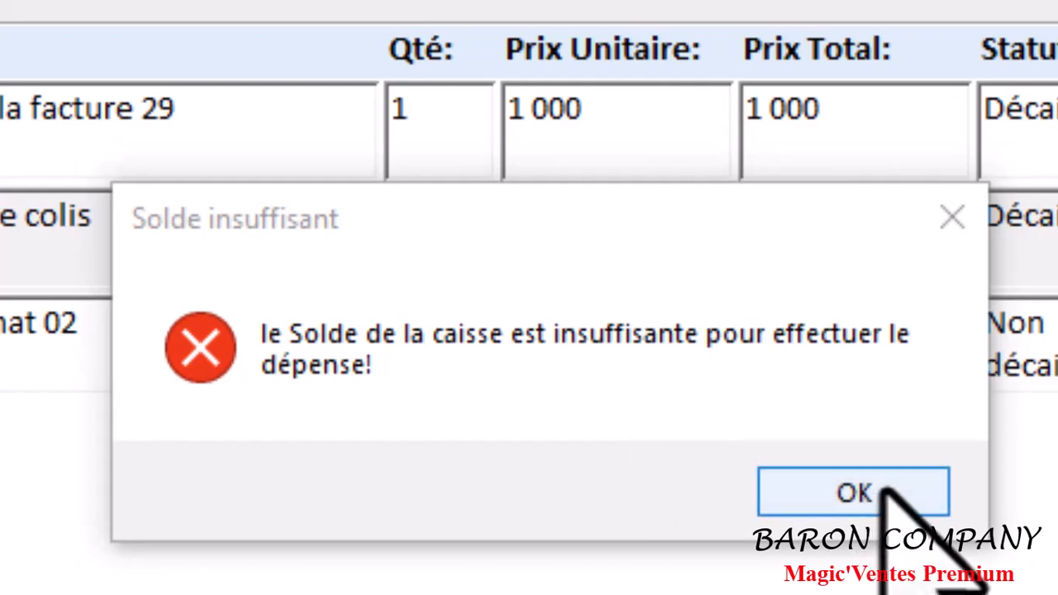
{"action": "left_click", "coordinate": [883, 490]}
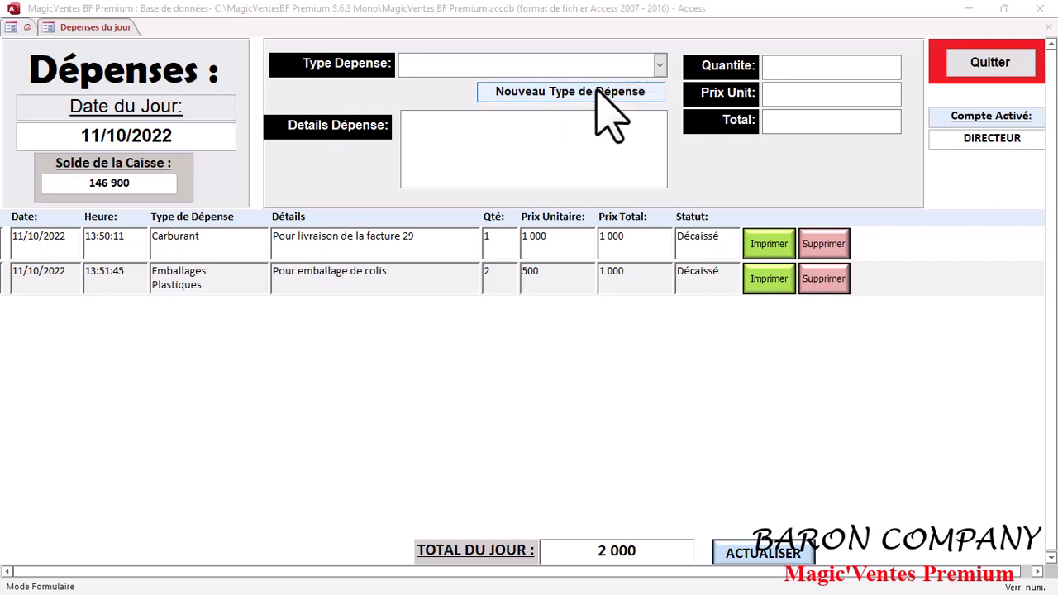
- Add "Marketing" to the list of expense types as a new type
{"action": "left_click", "coordinate": [660, 65]}
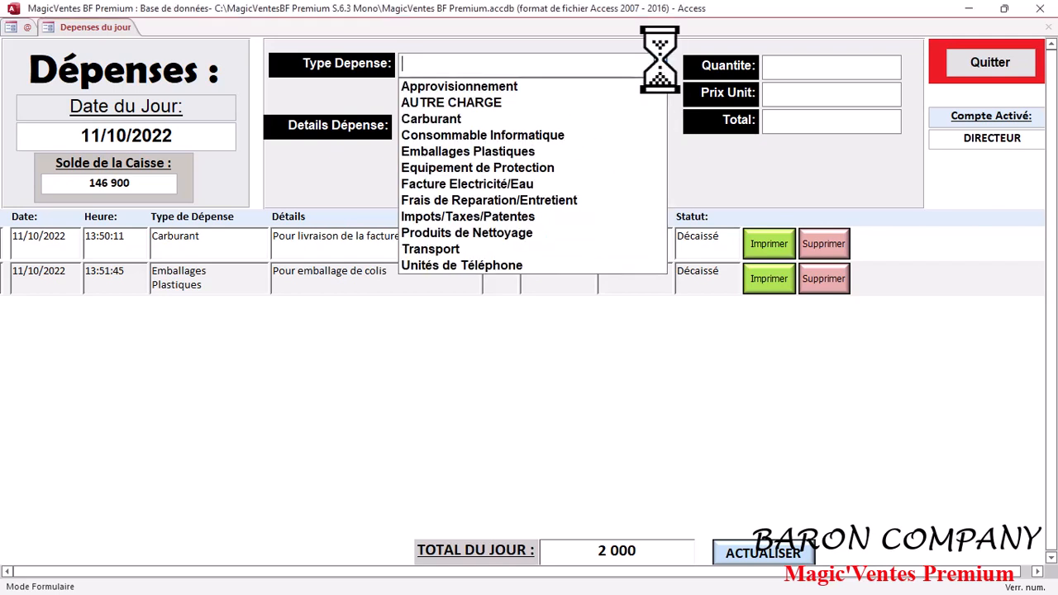
{"action": "left_click", "coordinate": [660, 64]}
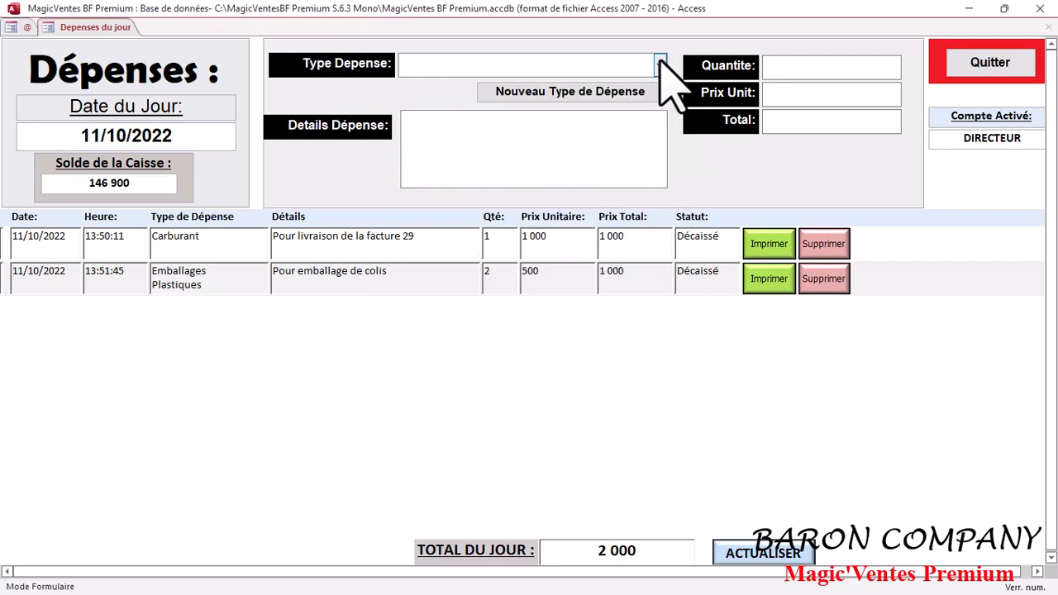
{"action": "left_click", "coordinate": [582, 93]}
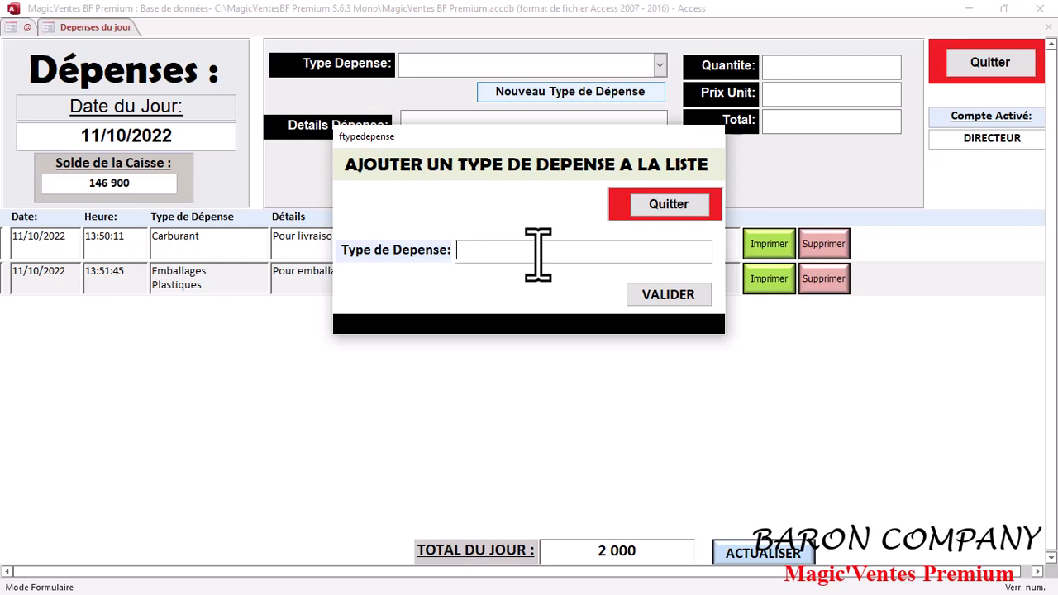
{"action": "left_click", "coordinate": [496, 410]}
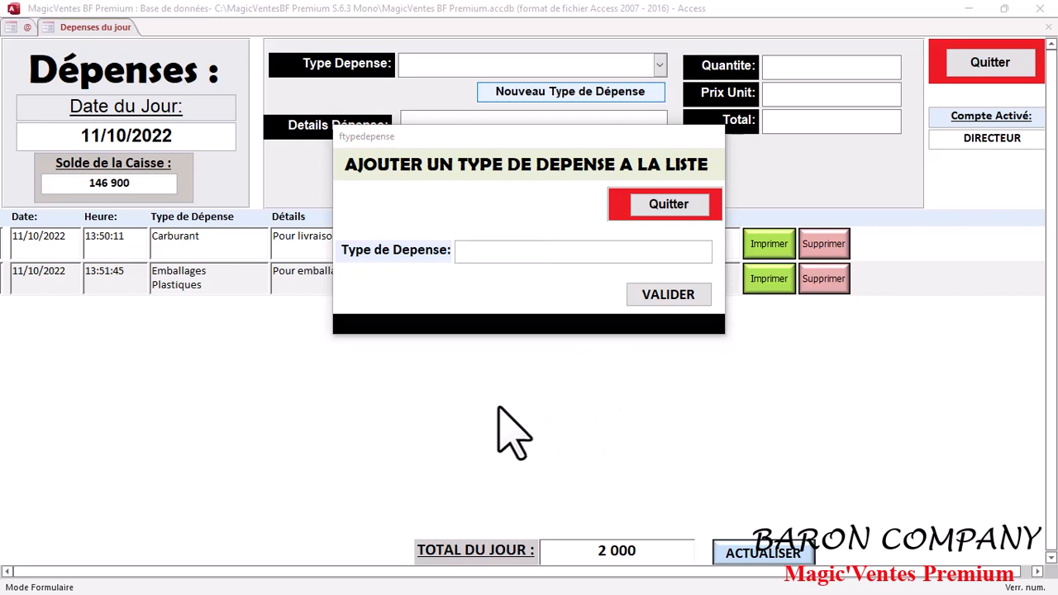
{"action": "left_click", "coordinate": [563, 258]}
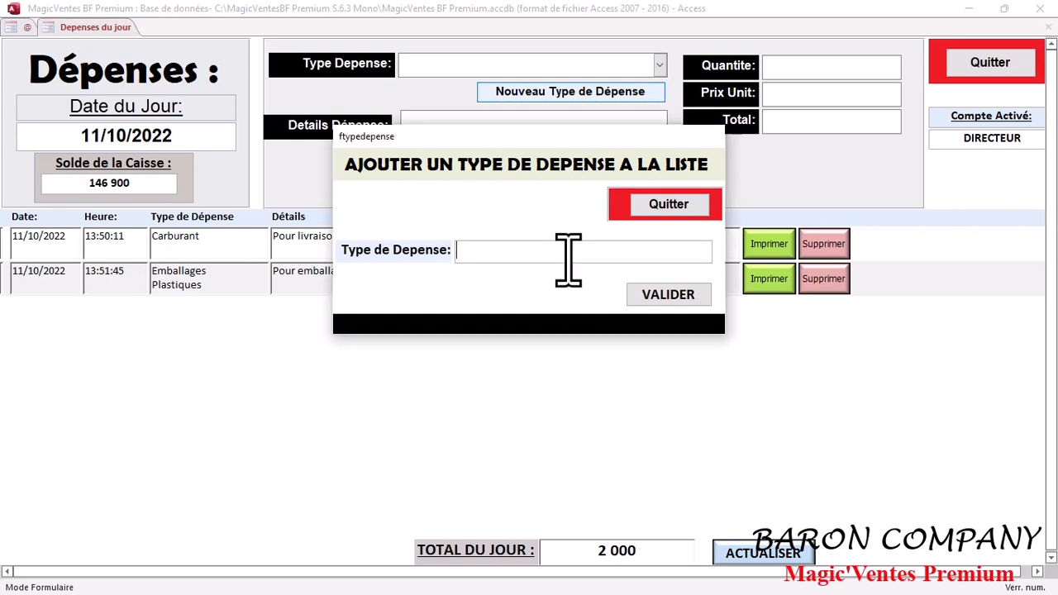
{"action": "key", "text": "Caps_Lock"}
{"action": "type", "text": "M"}
{"action": "key", "text": "Caps_Lock"}
{"action": "type", "text": "arke"}
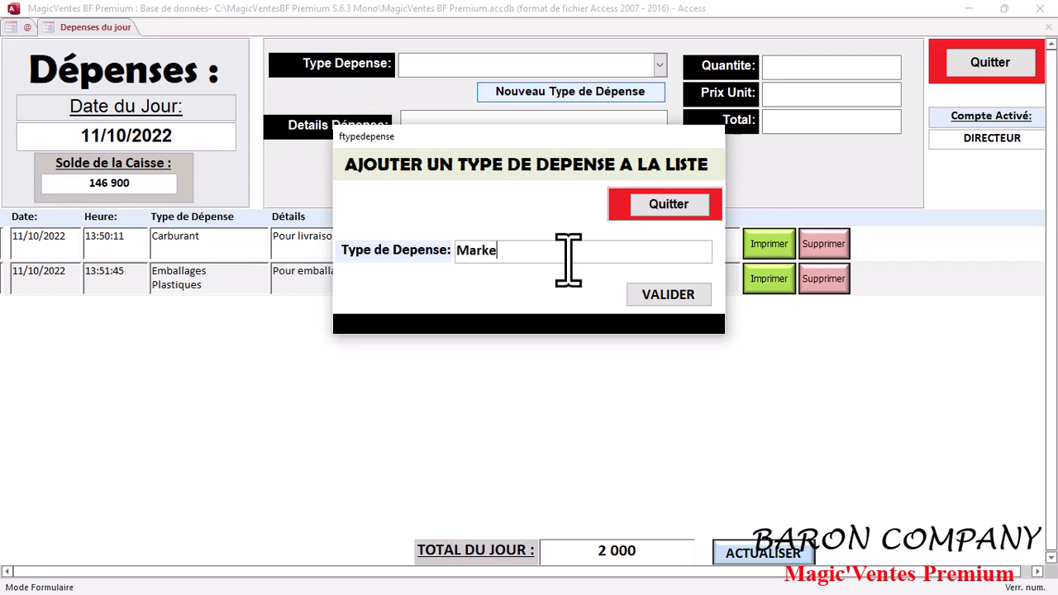
{"action": "type", "text": "ting"}
{"action": "left_click", "coordinate": [648, 294]}
{"action": "left_click", "coordinate": [568, 359]}
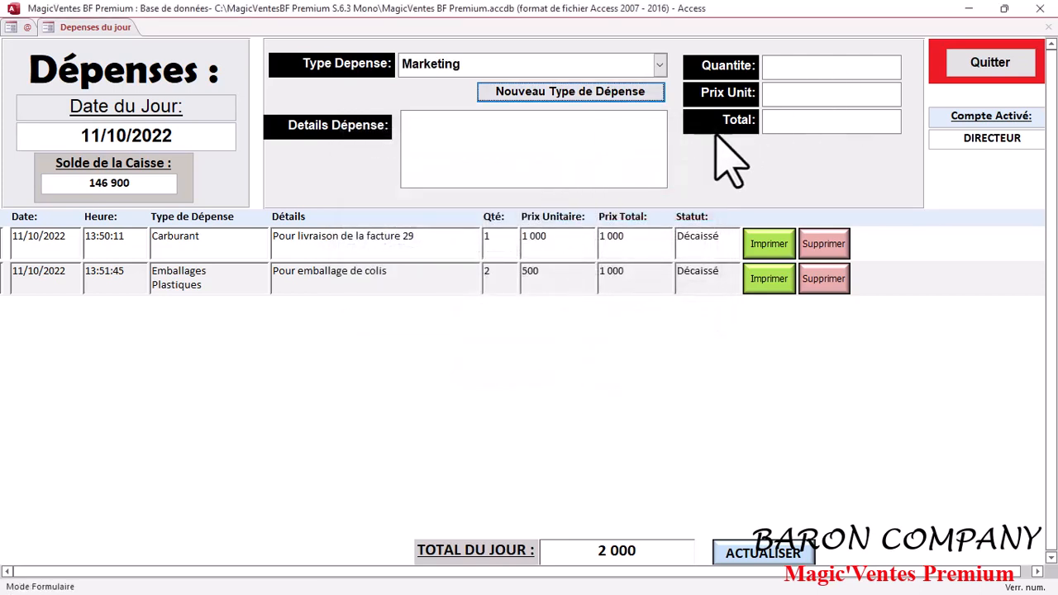
- Set the Marketing expense's quantity to 1 and unit price to 25000
{"action": "left_click", "coordinate": [773, 73]}
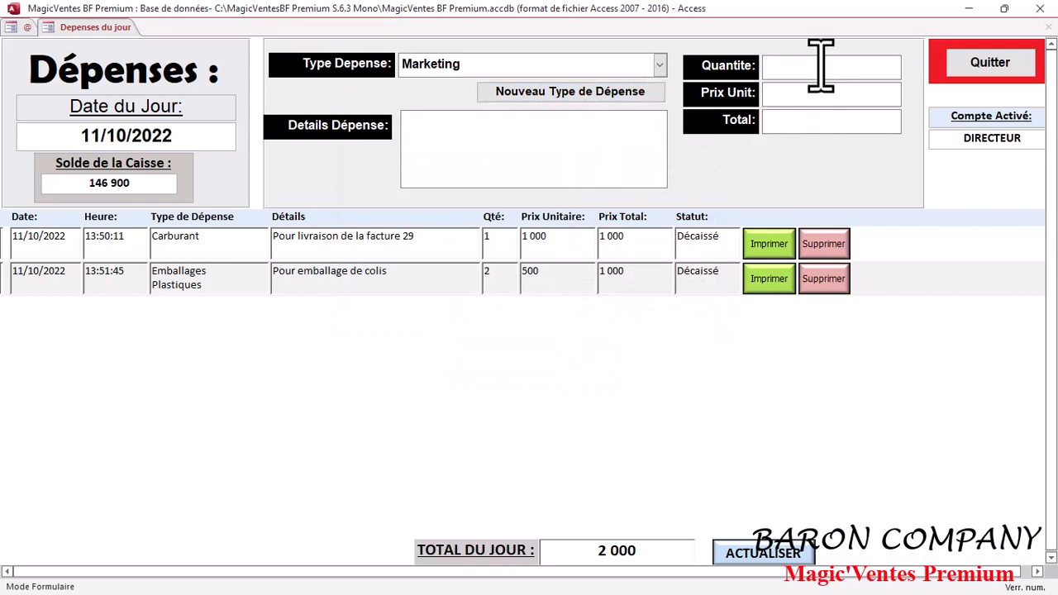
{"action": "type", "text": "1"}
{"action": "left_click", "coordinate": [823, 98]}
{"action": "type", "text": "25000"}
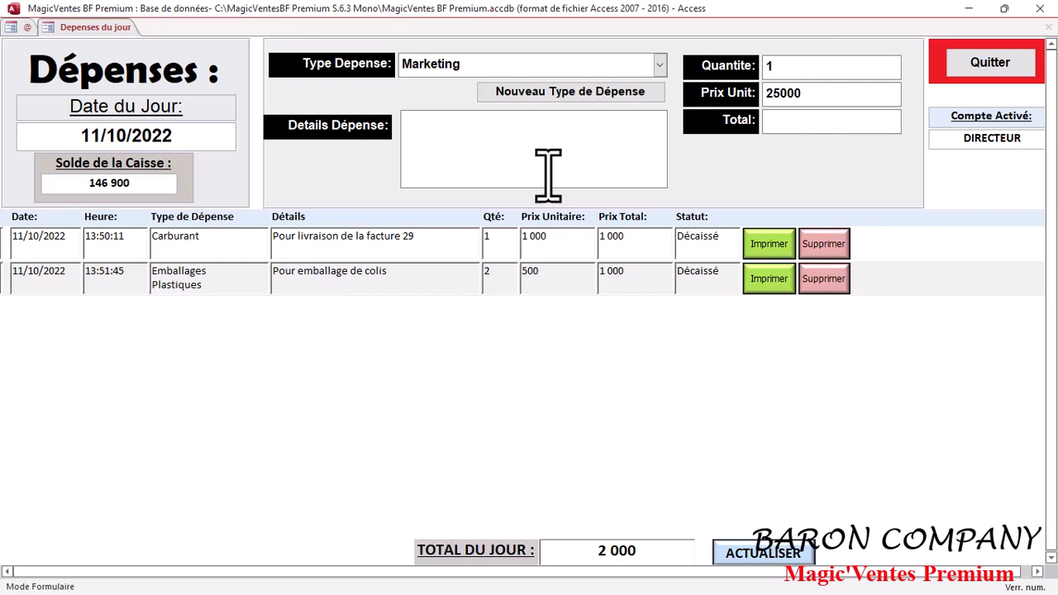
- Enter "Affiche publicitaire" as the details of the Marketing expense and validate it with disbursement
{"action": "left_click", "coordinate": [566, 153]}
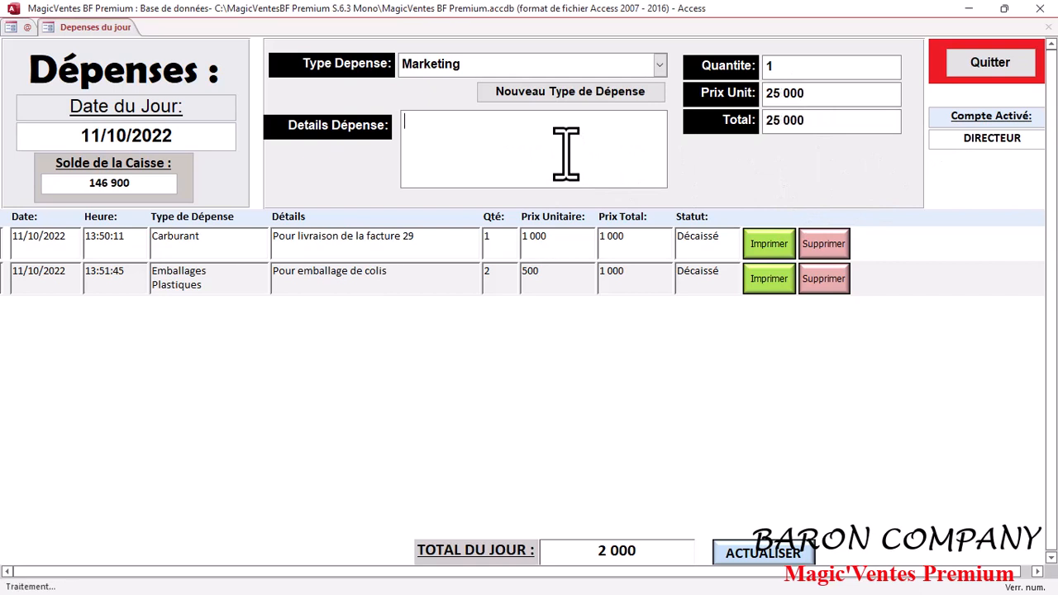
{"action": "key", "text": "Caps_Lock"}
{"action": "type", "text": "A"}
{"action": "key", "text": "Caps_Lock"}
{"action": "type", "text": "ffich"}
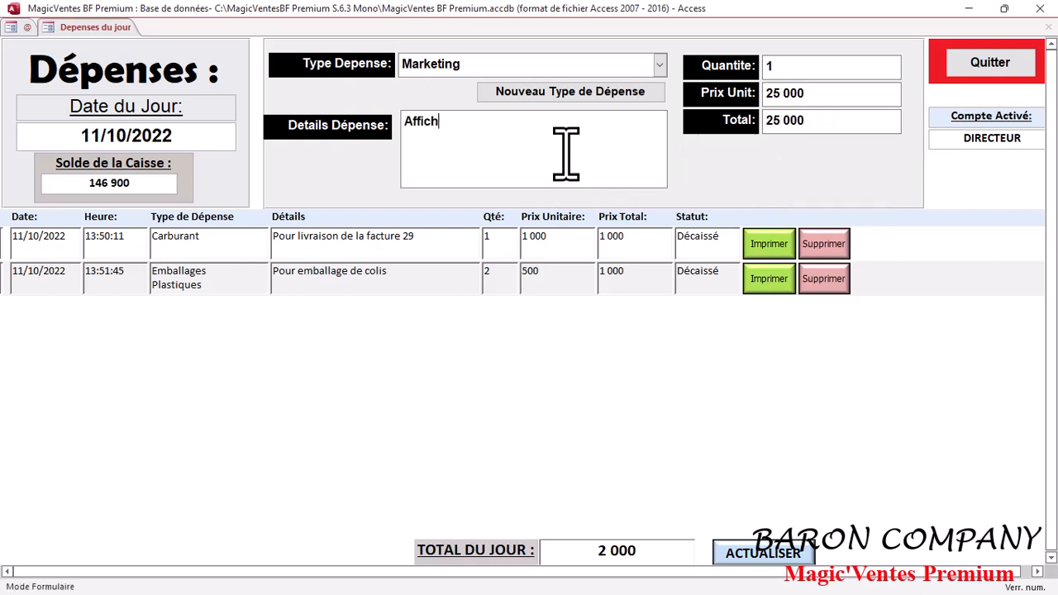
{"action": "type", "text": "e publicitaire"}
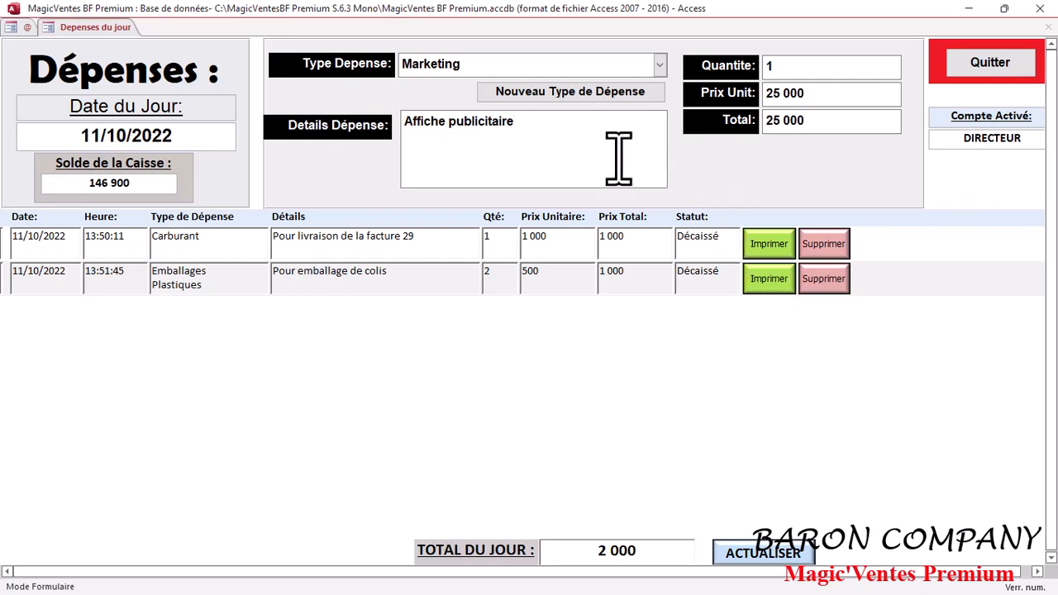
{"action": "key", "text": "Tab"}
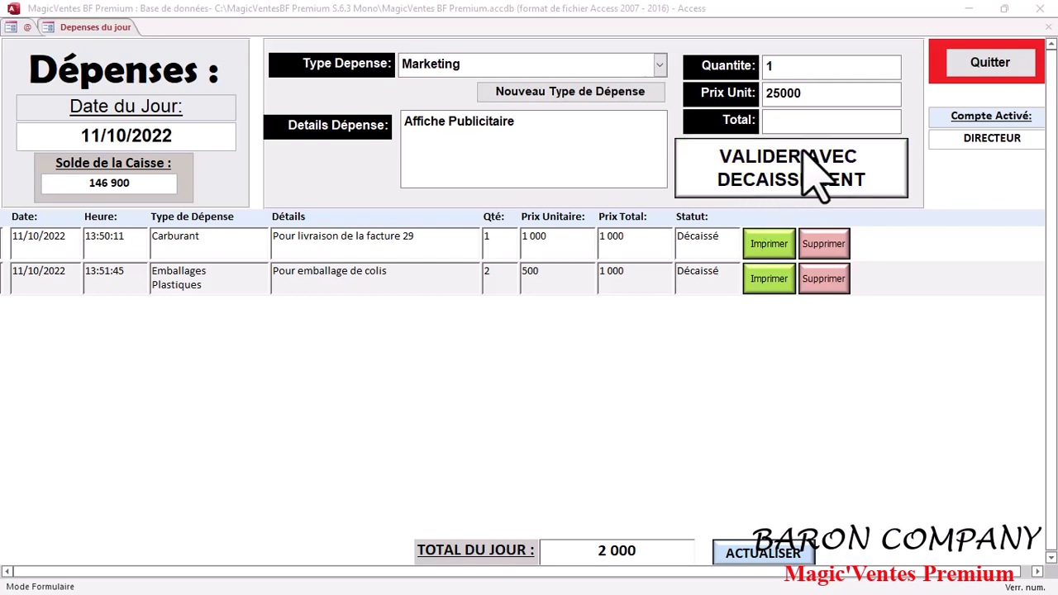
{"action": "left_click", "coordinate": [851, 194]}
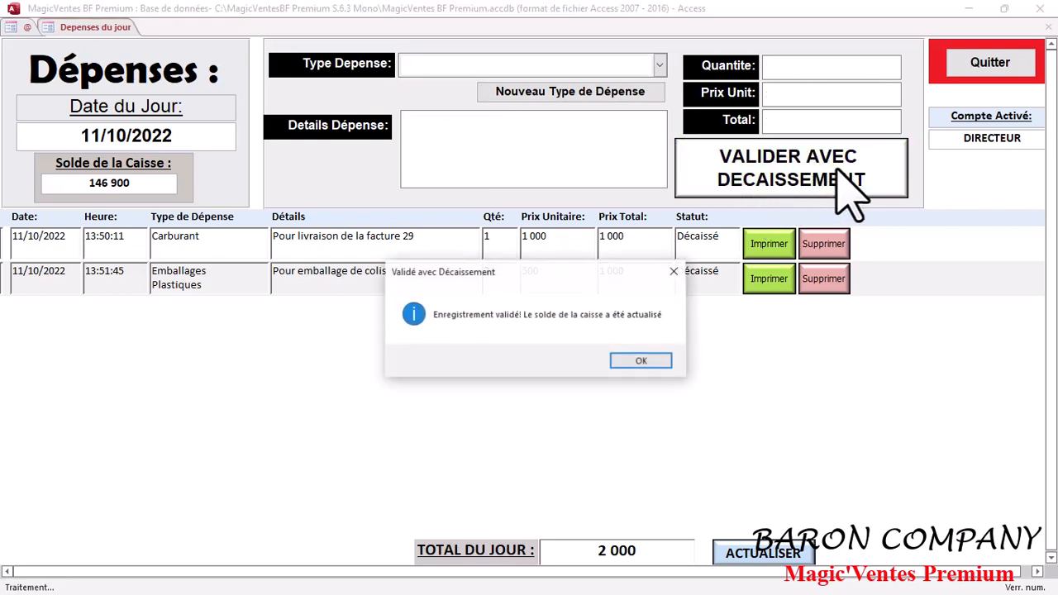
{"action": "left_click", "coordinate": [639, 359]}
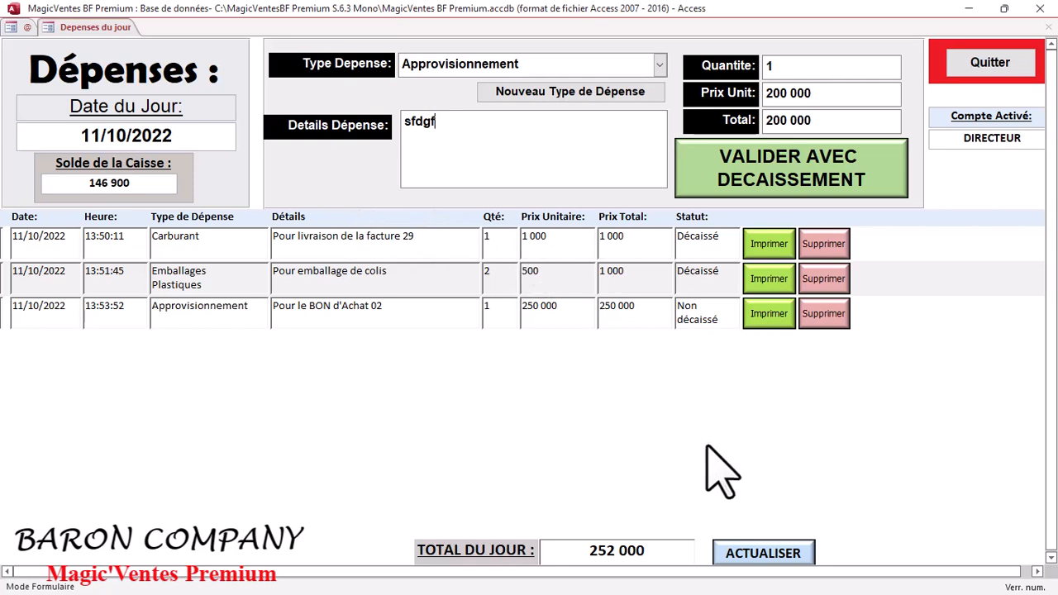
- Refresh the day's expenses and delete the non-disbursed Approvisionnement expense "Pour le BON d'Achat 02"
{"action": "left_click", "coordinate": [785, 564]}
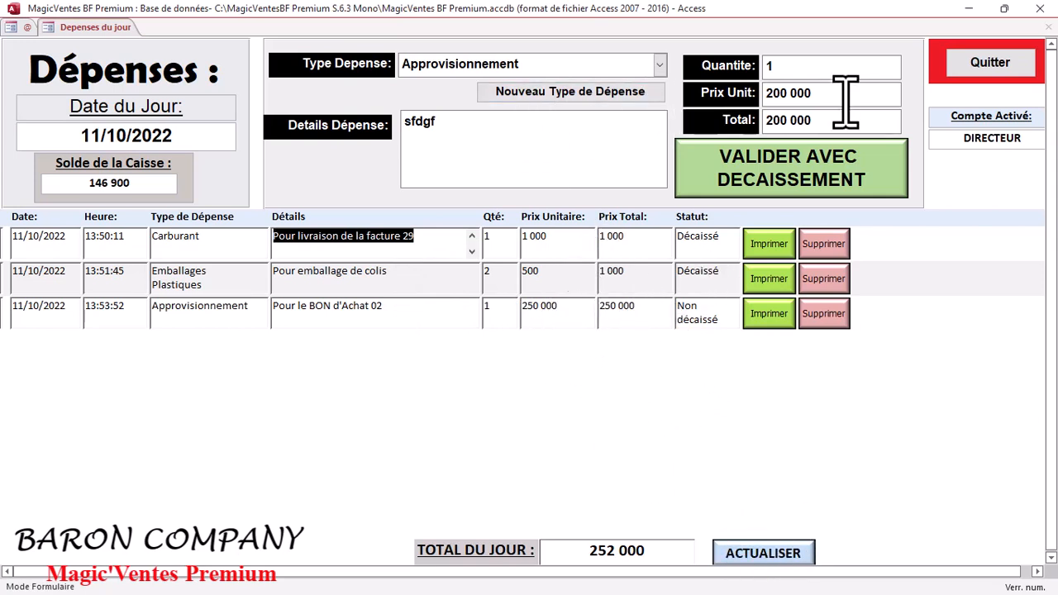
{"action": "left_click", "coordinate": [775, 549]}
{"action": "left_click", "coordinate": [832, 319]}
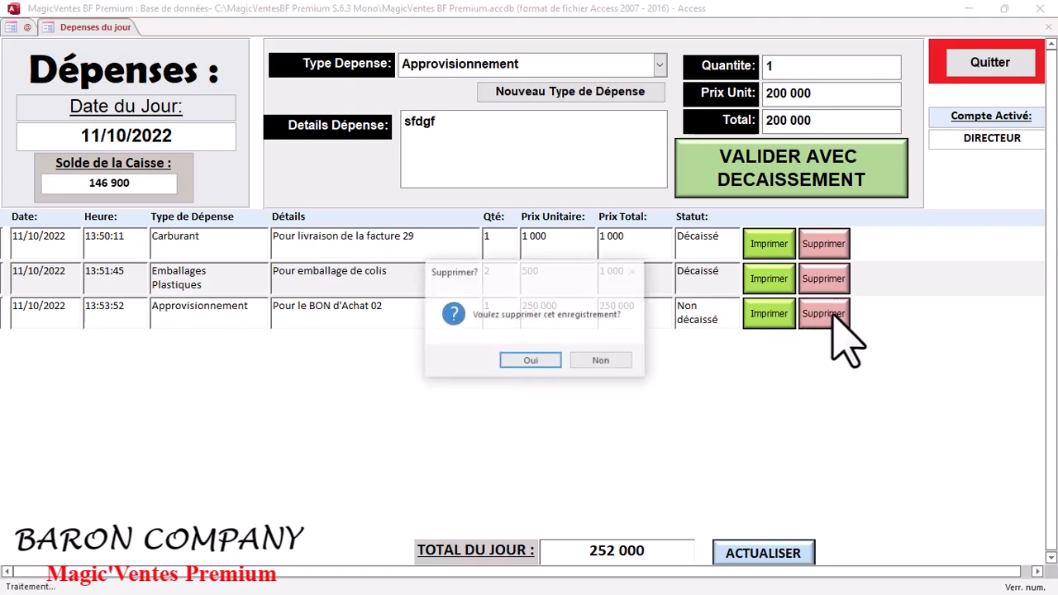
{"action": "left_click", "coordinate": [526, 364]}
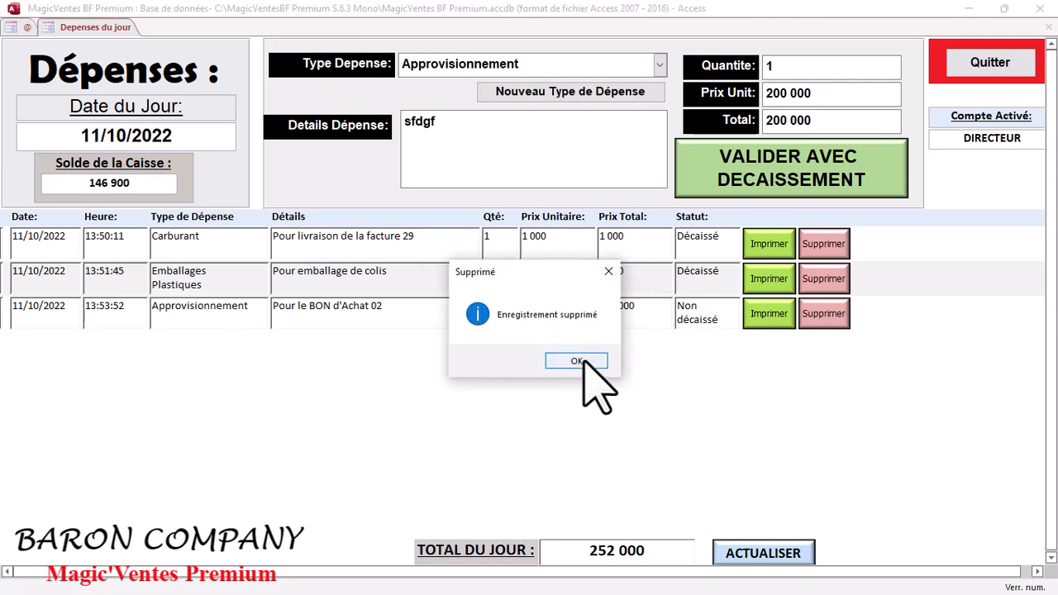
{"action": "left_click", "coordinate": [579, 363]}
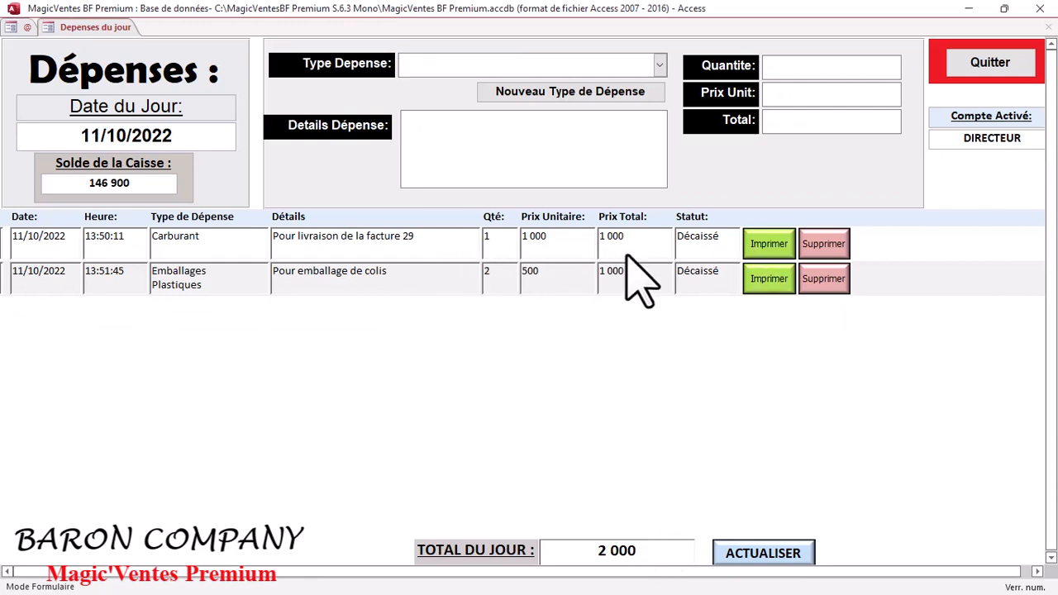
- Try to print the Carburant expense "Pour livraison de la facture 29", and cancel at the printer choice
{"action": "left_click", "coordinate": [754, 245]}
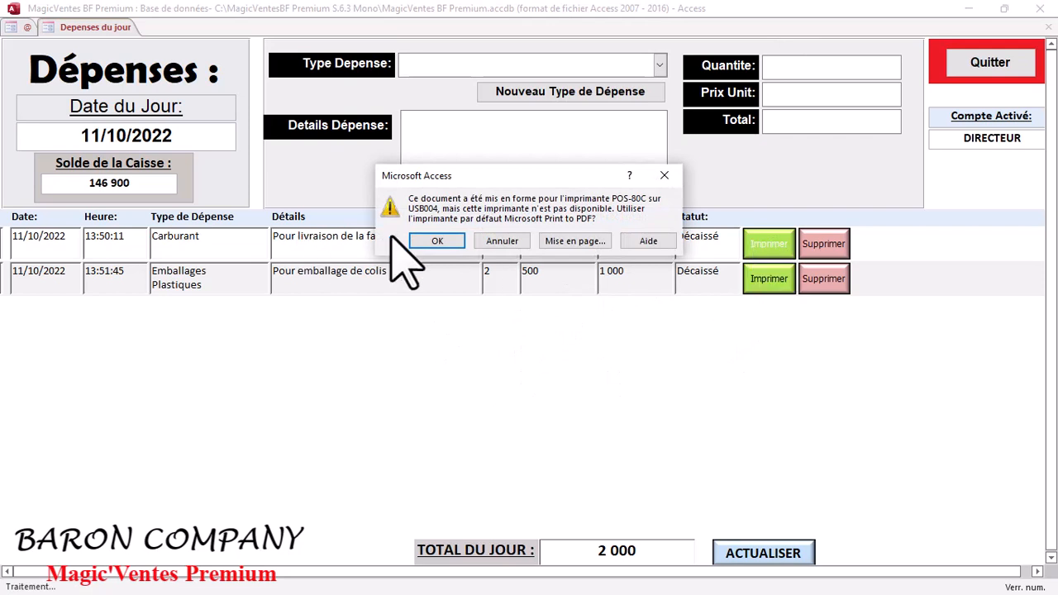
{"action": "left_click", "coordinate": [665, 176]}
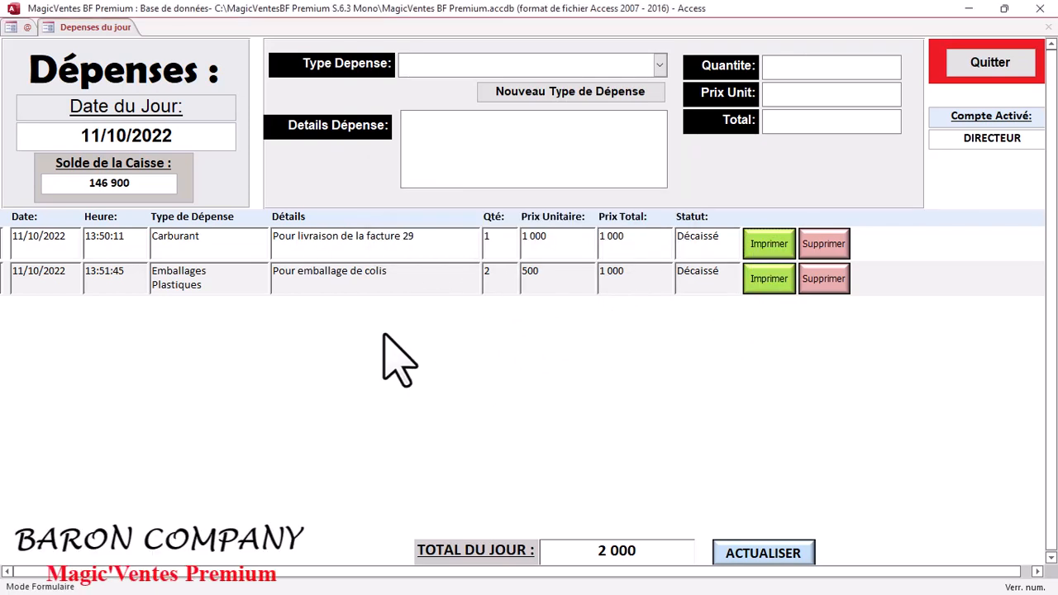